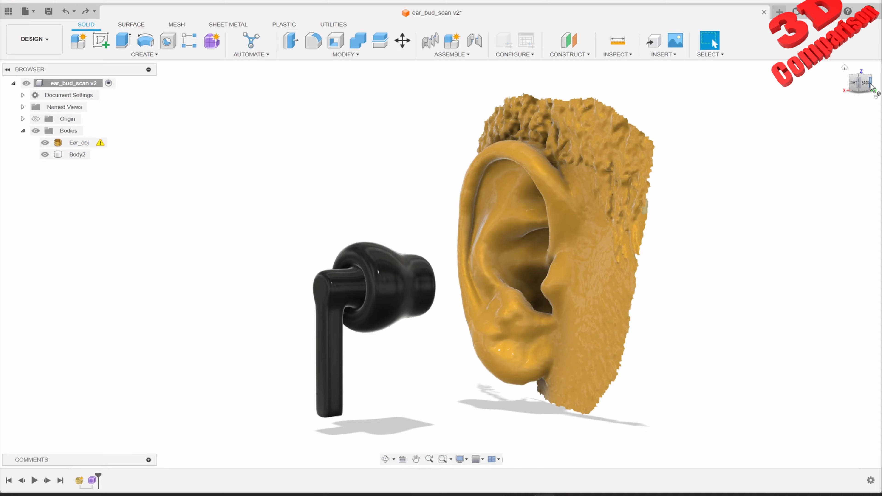
click(866, 83)
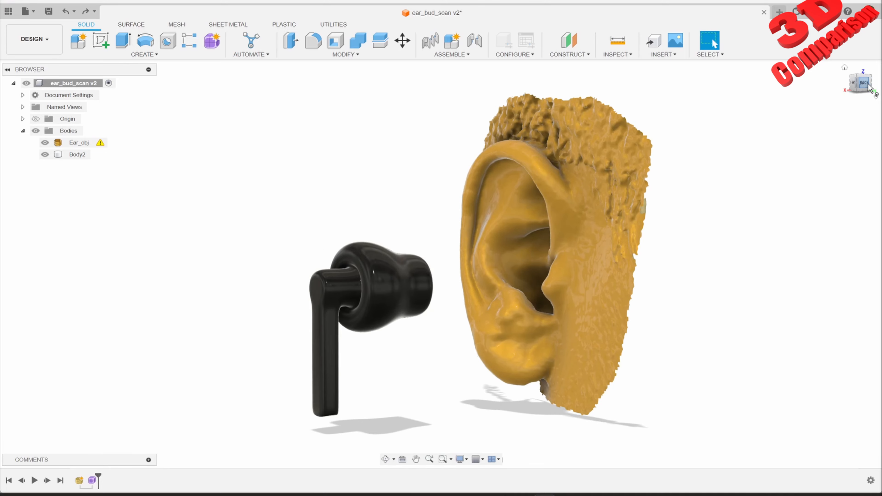
shift+middle_drag(656, 248, 705, 244)
key(Escape)
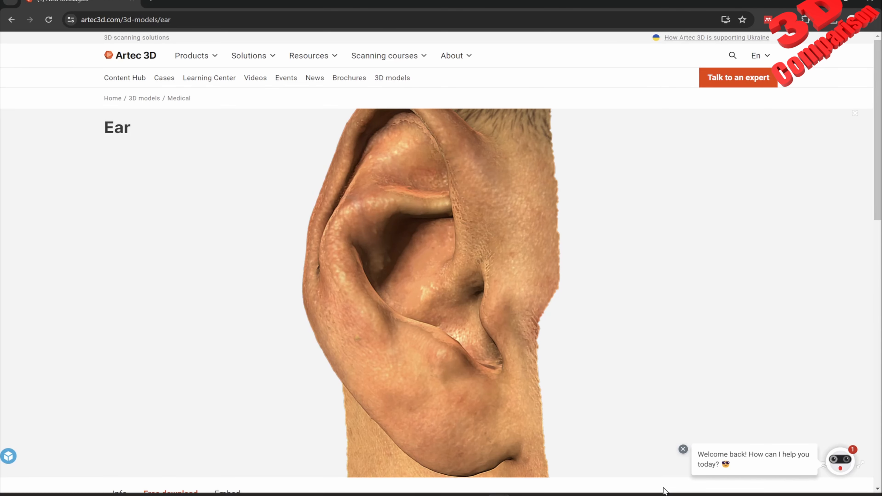
Switch to the browser and download the free OBJ archive of the Ear model from the Artec 3D page.
scroll(664, 489, down, 5)
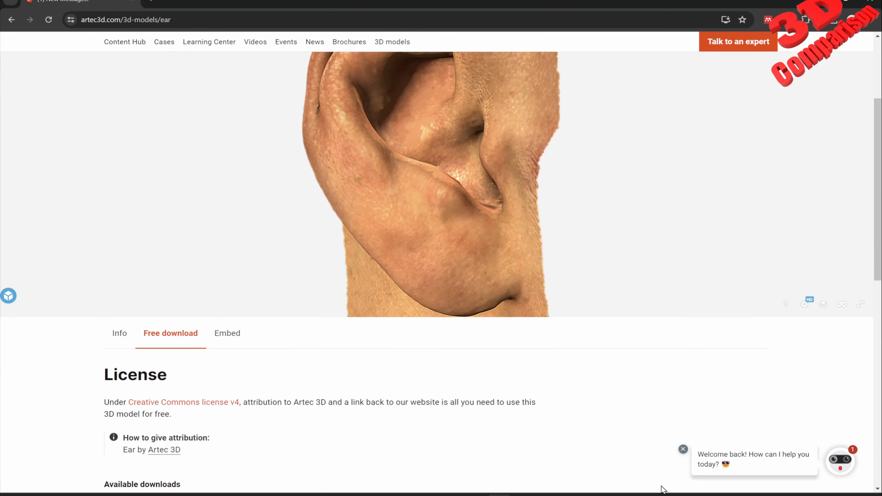
scroll(217, 447, down, 3)
click(140, 409)
scroll(541, 386, up, 5)
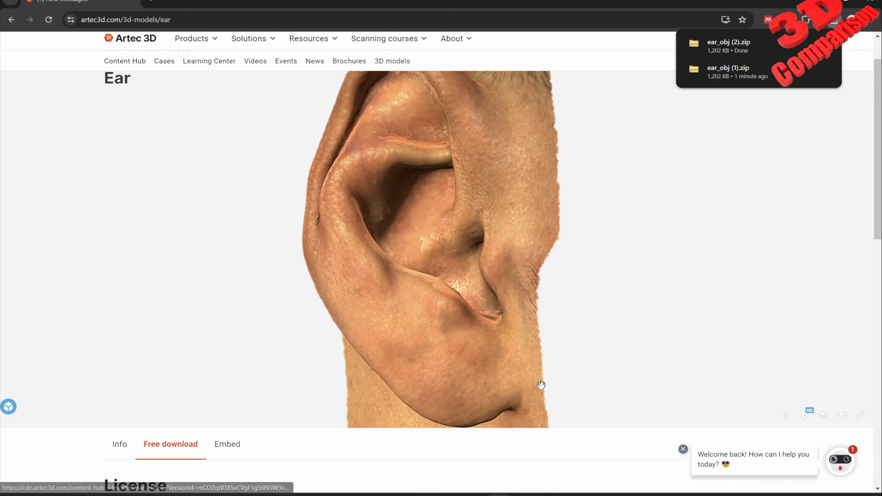
Extract the ear_obj (1) archive in the Downloads folder to its own subfolder and select Ear_obj.obj inside it.
mouse_move(453, 495)
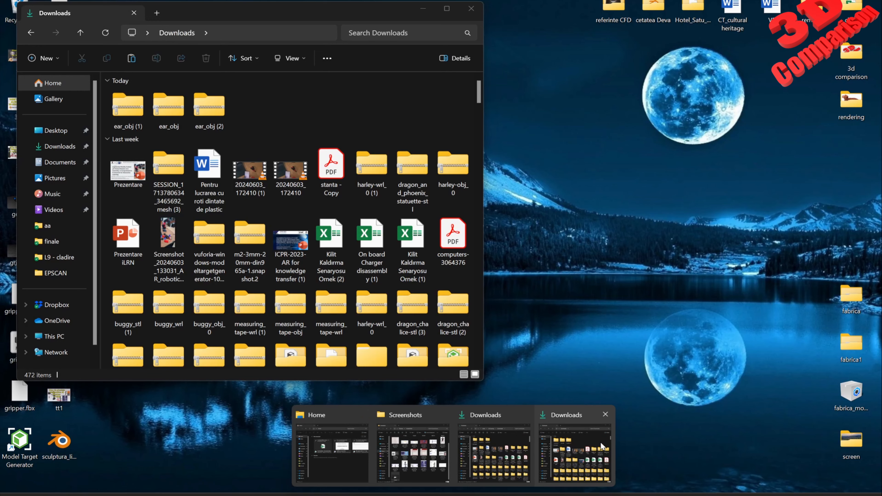
click(575, 452)
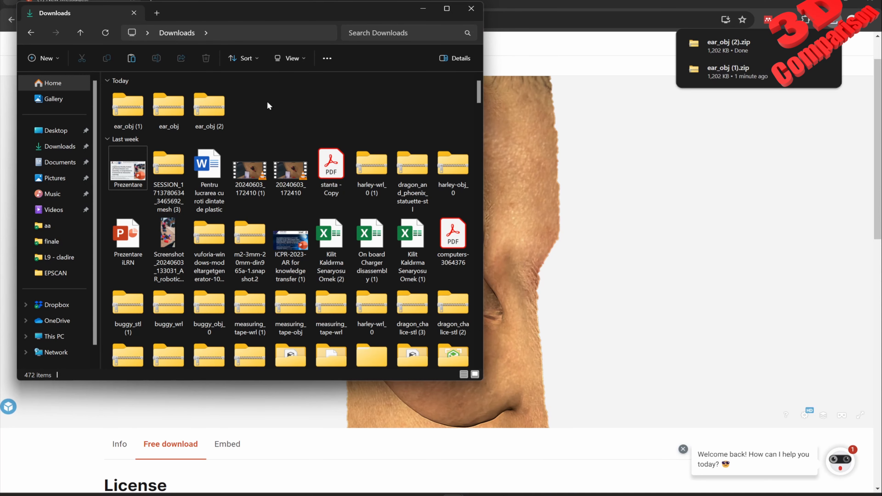
click(131, 109)
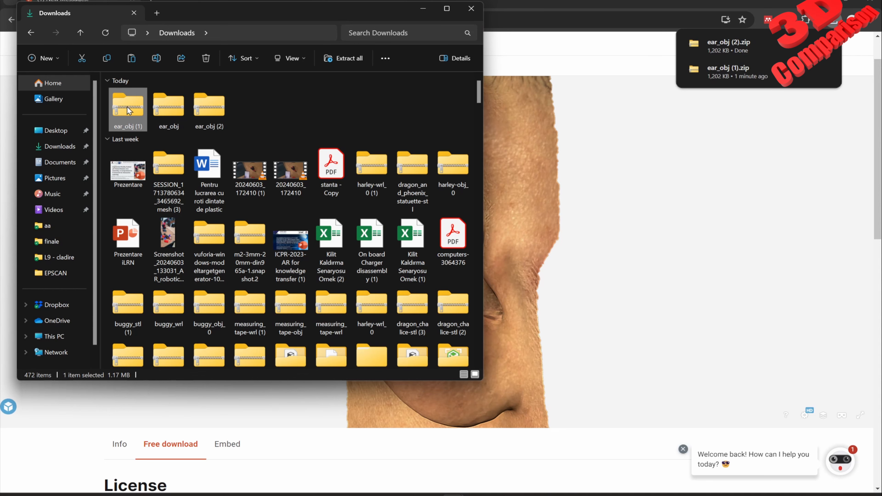
right_drag(128, 110, 280, 113)
mouse_move(333, 118)
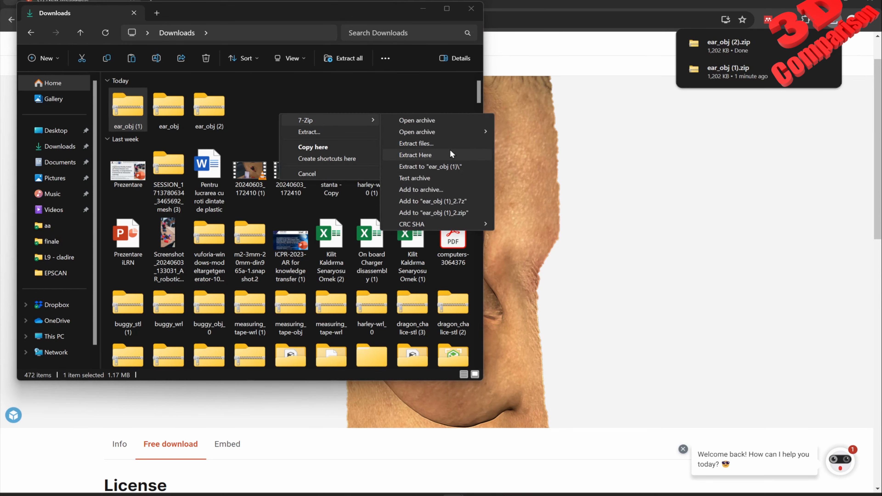
click(456, 167)
double_click(262, 100)
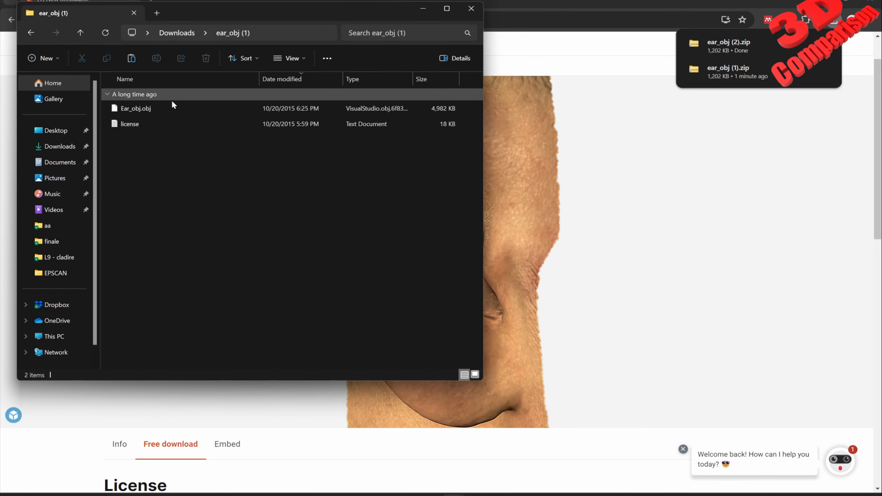
click(133, 107)
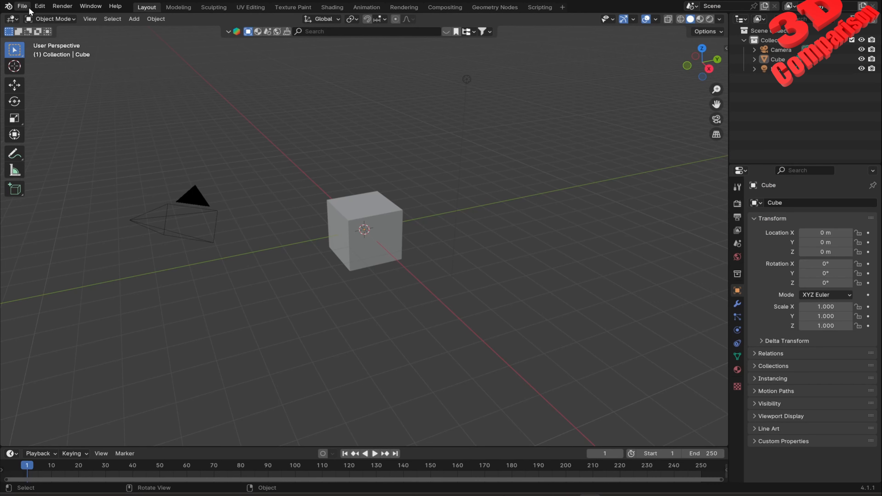
Switch to Blender and import Ear_obj.obj as Wavefront OBJ from the ear_obj (1) folder in Downloads.
click(29, 8)
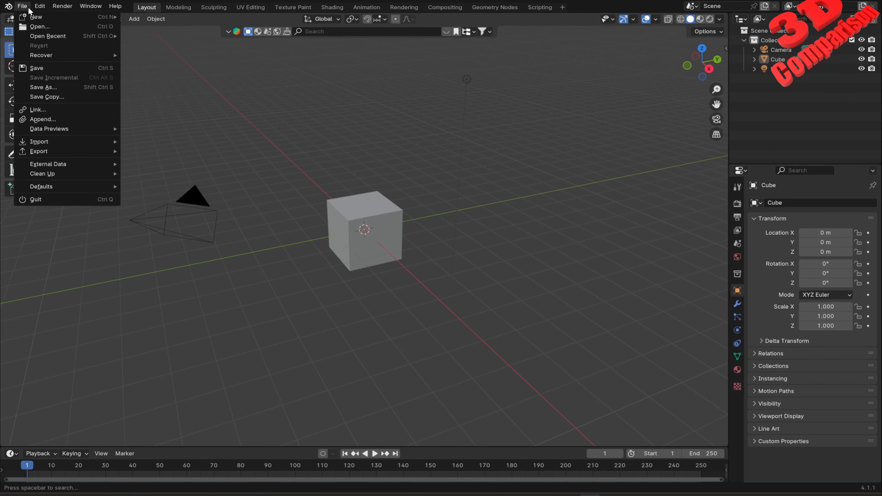
mouse_move(57, 142)
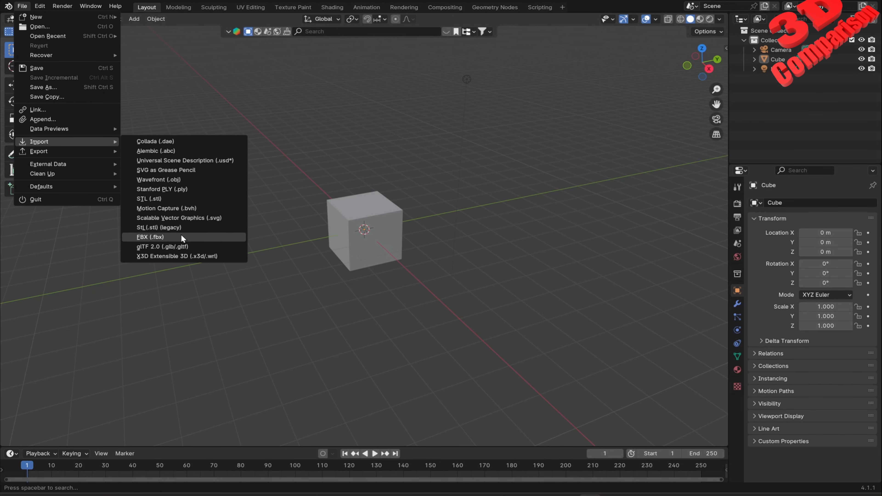
click(177, 179)
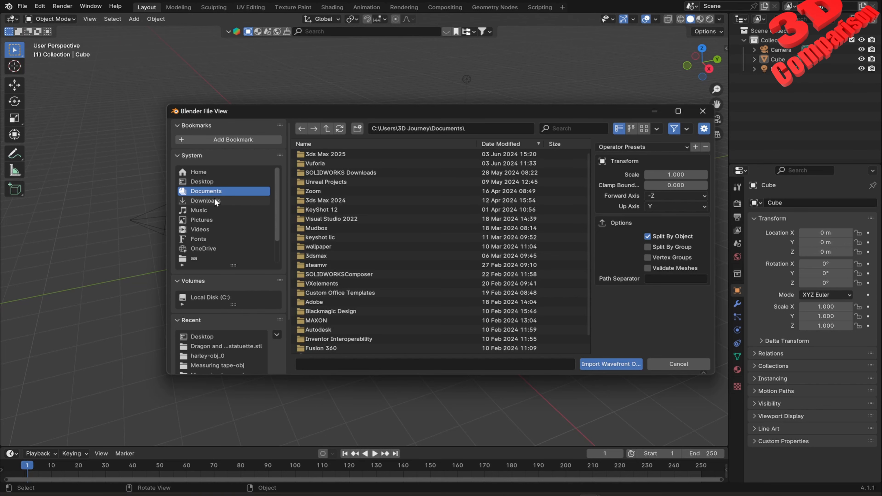
click(215, 200)
click(333, 163)
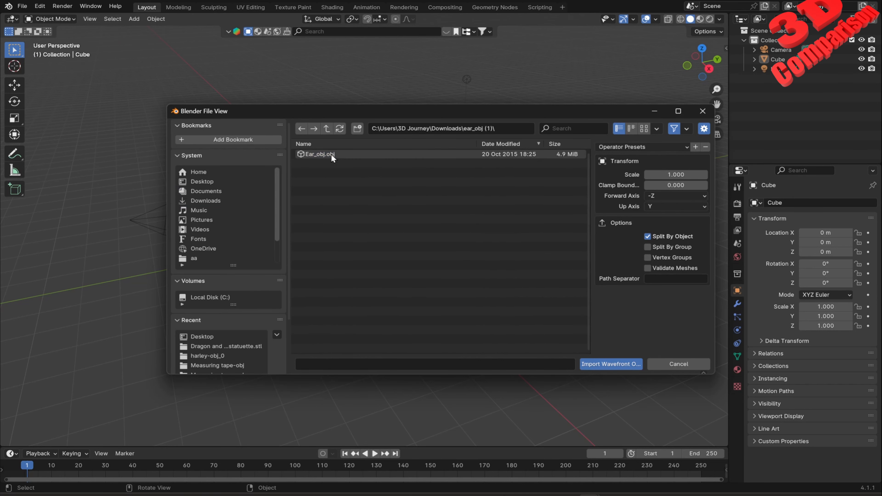
double_click(330, 154)
scroll(443, 206, down, 2)
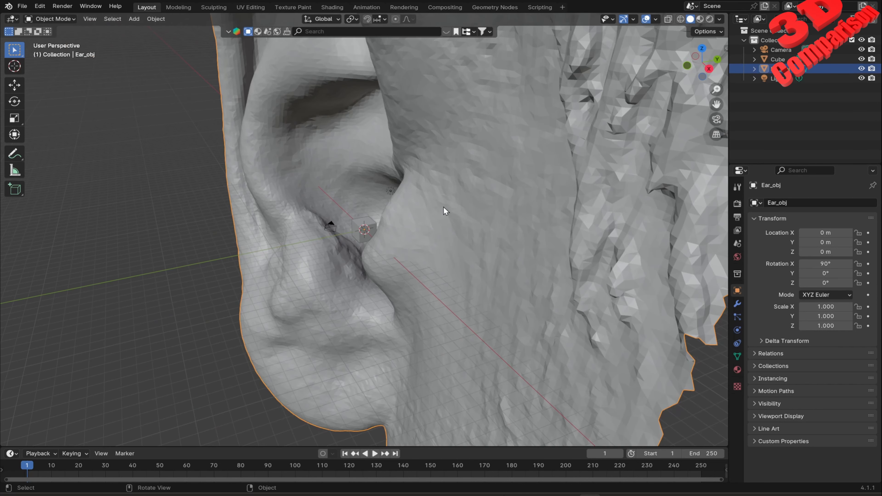
scroll(443, 207, down, 5)
mouse_move(439, 210)
middle_down()
mouse_move(447, 204)
mouse_move(431, 219)
middle_up()
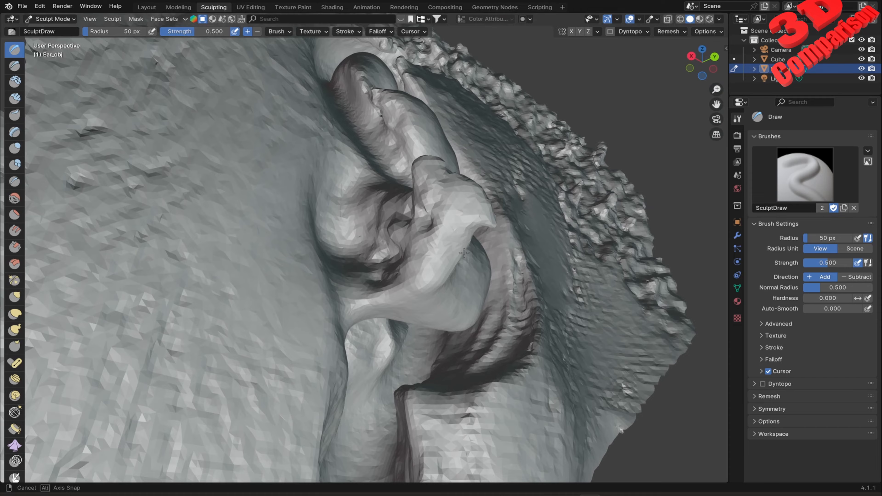
Sculpt a stroke around the ear canal opening of the ear mesh with the Draw brush.
middle_drag(383, 250, 394, 246)
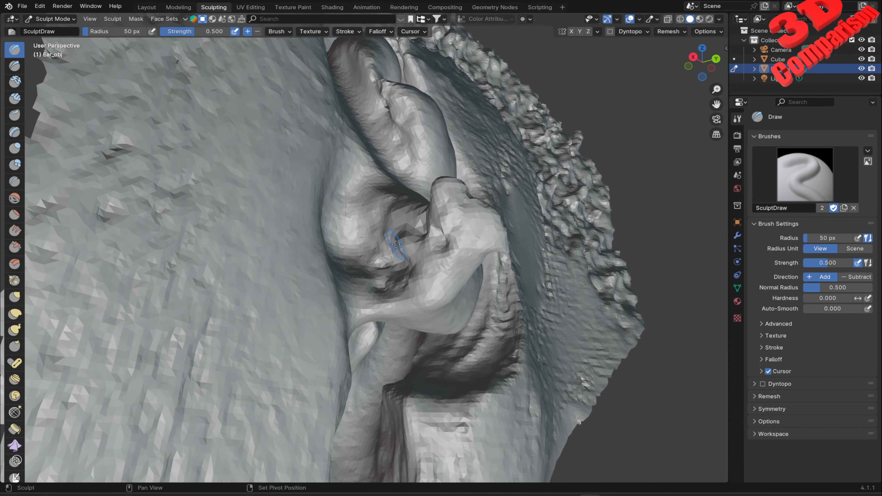
mouse_move(404, 271)
mouse_down()
mouse_move(381, 256)
mouse_move(382, 285)
mouse_move(435, 256)
mouse_move(433, 238)
mouse_move(455, 248)
mouse_up()
middle_drag(455, 247, 419, 249)
scroll(422, 259, up, 3)
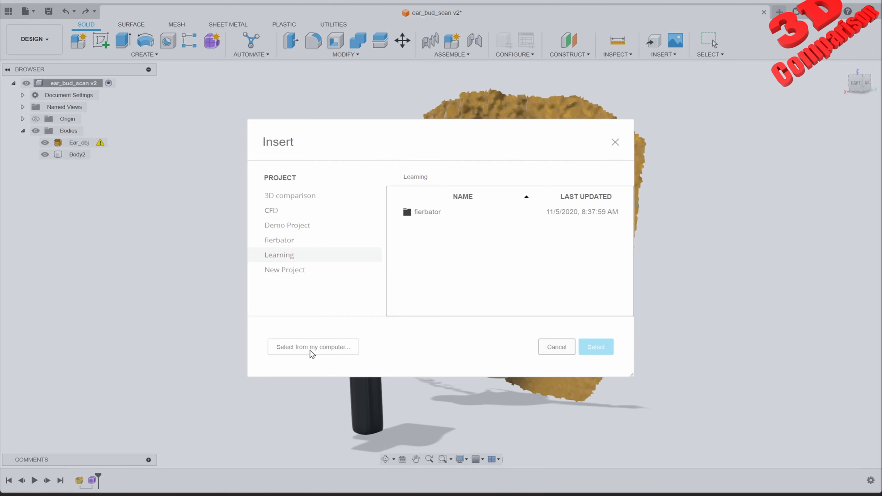
Switch to Fusion 360 and insert the mesh ear.obj from the Desktop into the ear_bud_scan design.
click(311, 347)
click(52, 119)
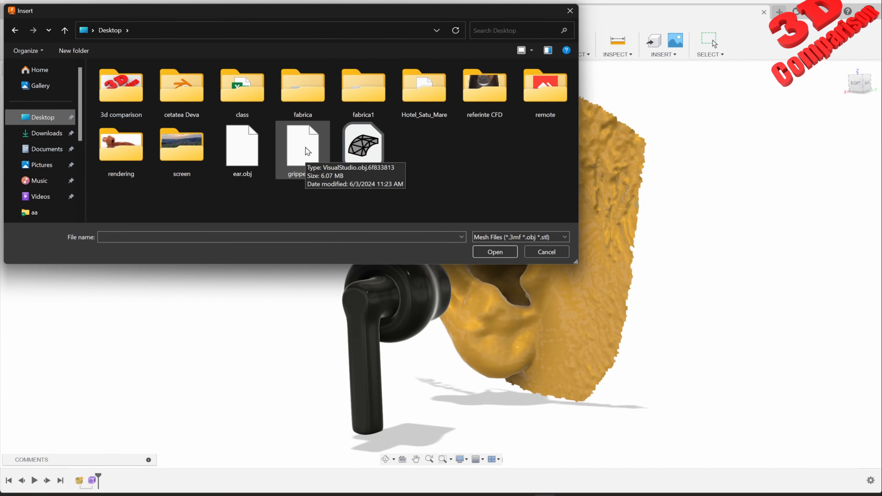
double_click(233, 142)
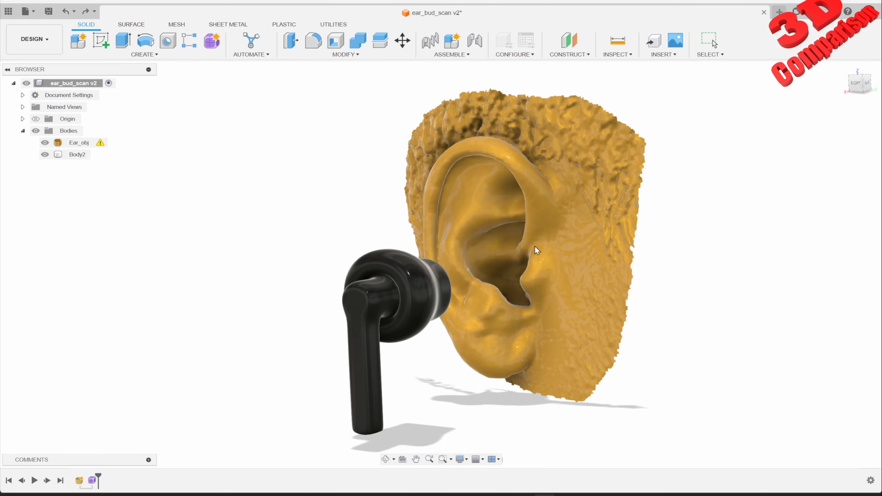
click(439, 227)
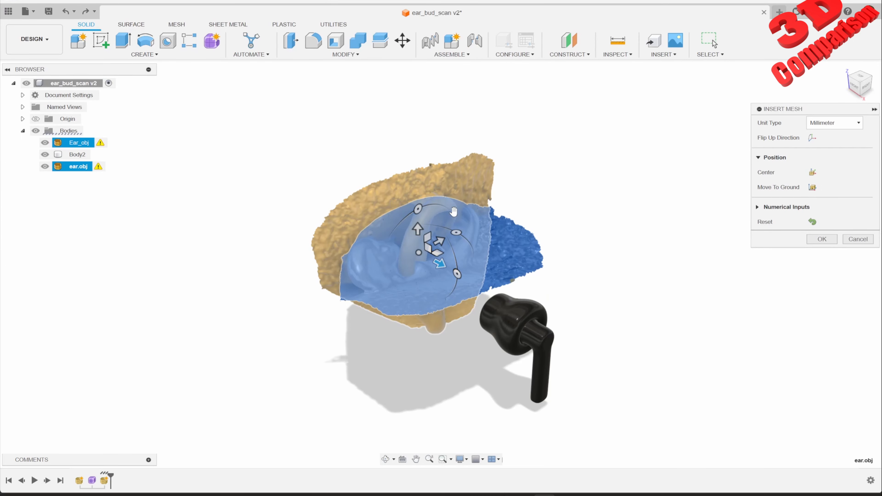
shift+middle_drag(597, 274, 460, 231)
click(474, 221)
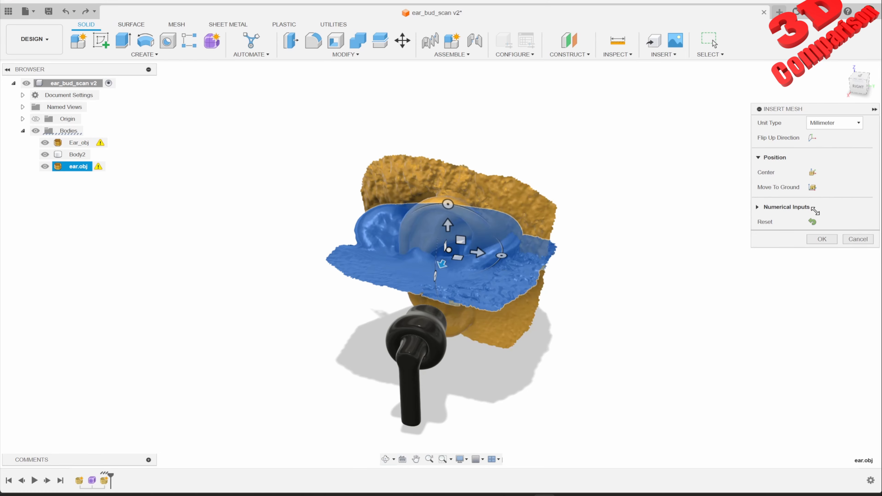
Set the Y angle and the X angle of the inserted ear.obj mesh to 90 deg each.
click(758, 207)
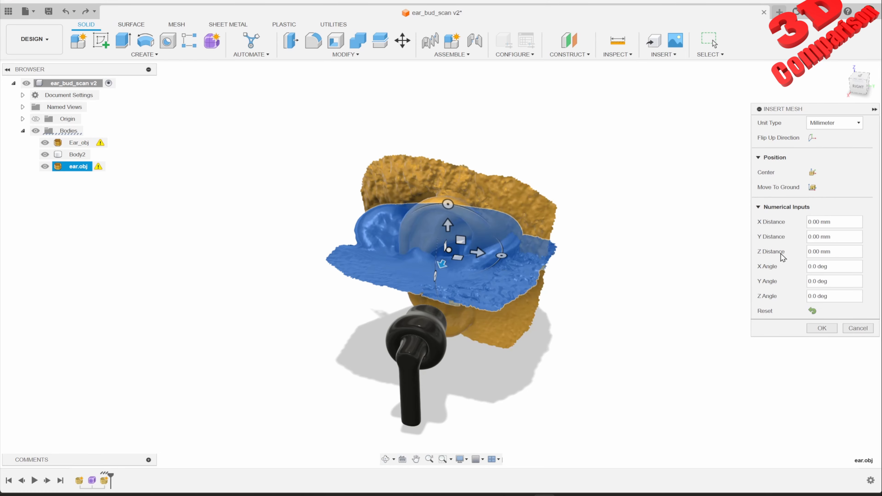
click(771, 284)
text(90)
click(837, 268)
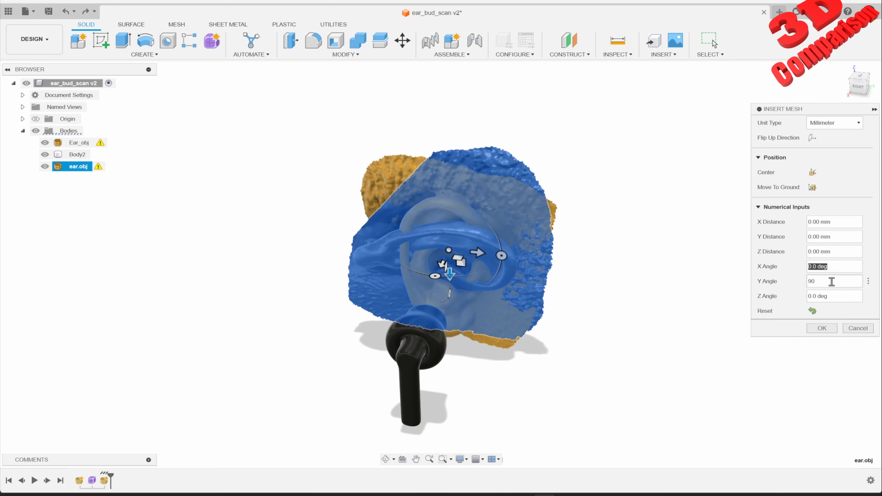
text(90)
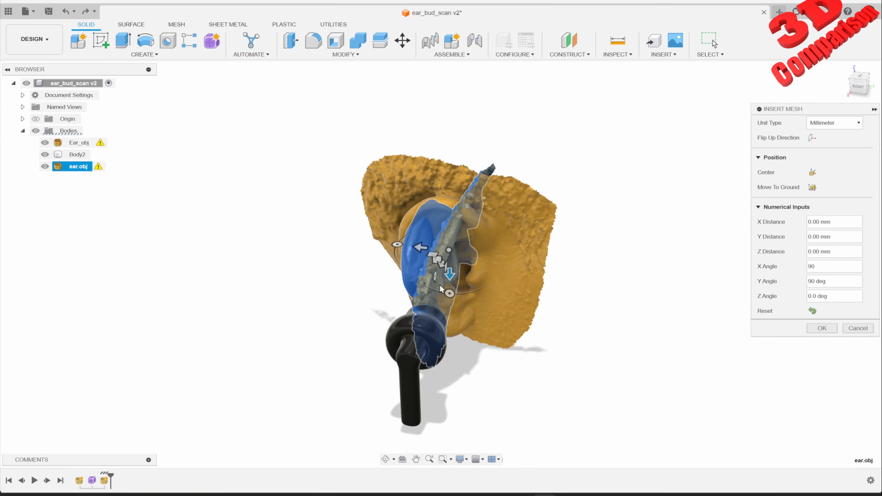
shift+middle_drag(505, 288, 585, 258)
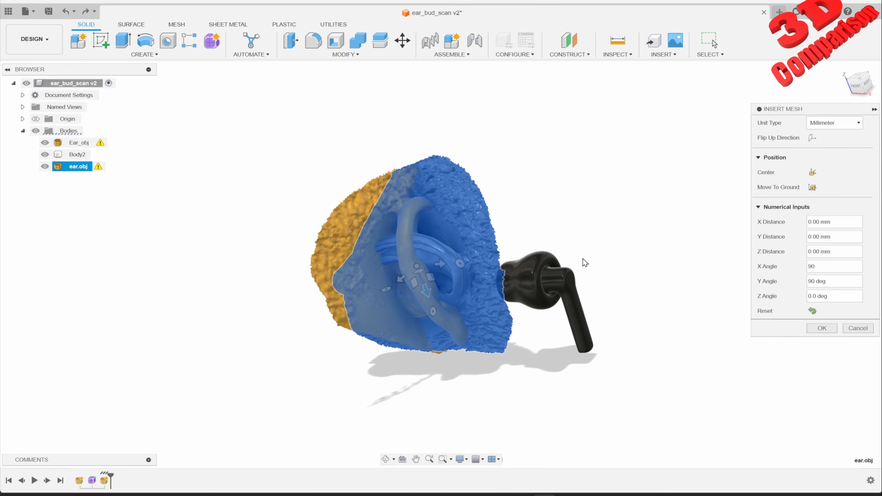
Try a Y angle of 0, then 90 deg, and a Z angle of 90 deg for the ear.obj mesh.
click(833, 281)
text(0)
click(828, 267)
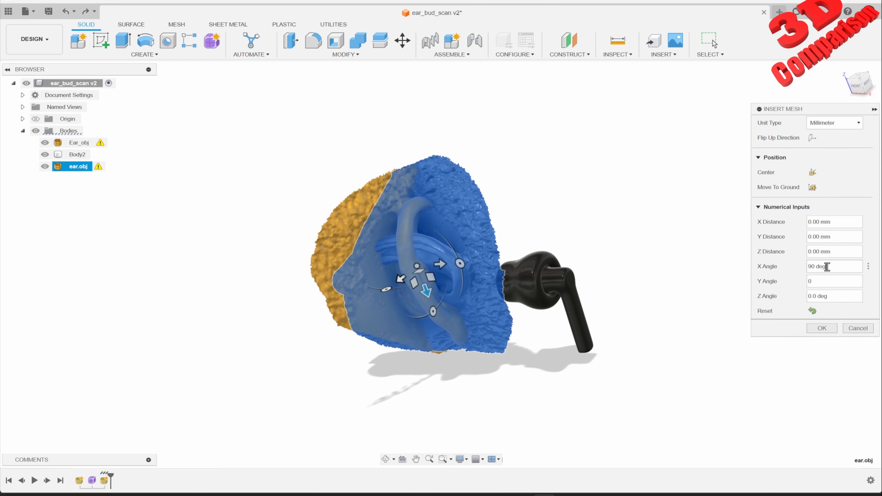
click(828, 278)
drag(829, 281, 799, 282)
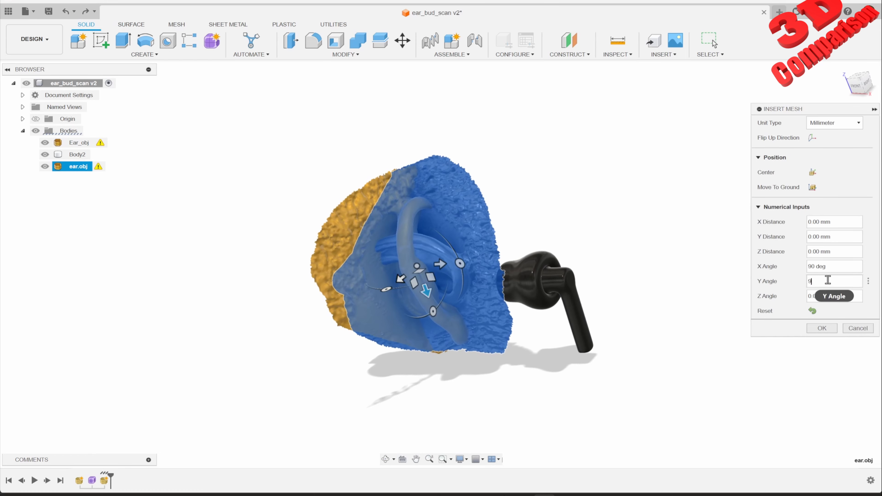
text(90)
click(830, 296)
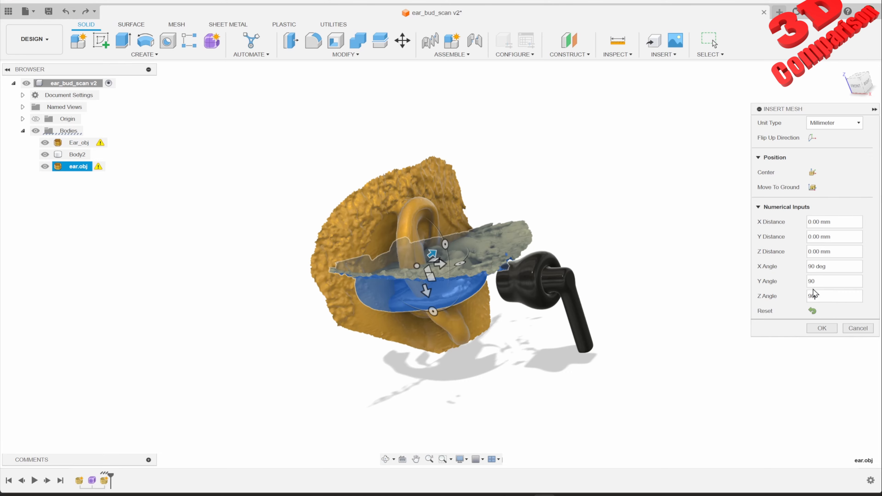
text(90)
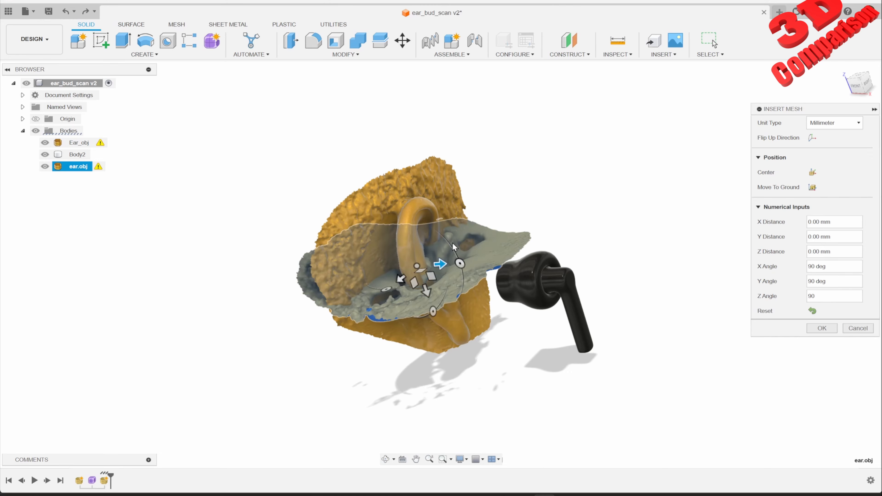
Rotate ear.obj to X 90, Y 0 and Z -90 deg so it matches the existing ear scan, and confirm the insertion.
drag(460, 264, 452, 323)
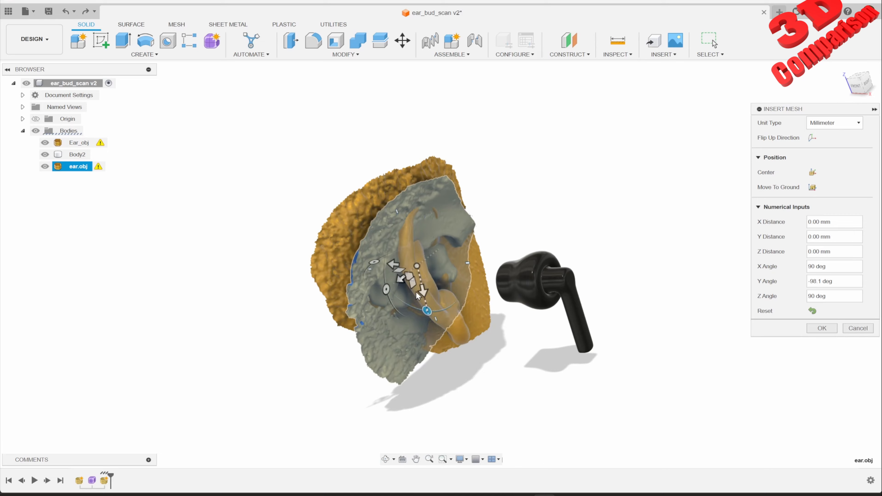
shift+middle_drag(401, 301, 517, 240)
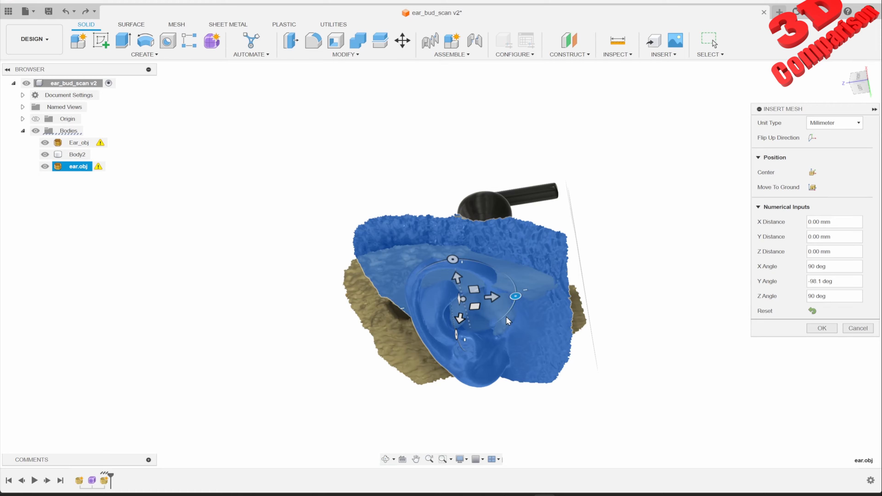
drag(510, 308, 335, 300)
shift+middle_drag(354, 302, 433, 290)
drag(437, 198, 556, 253)
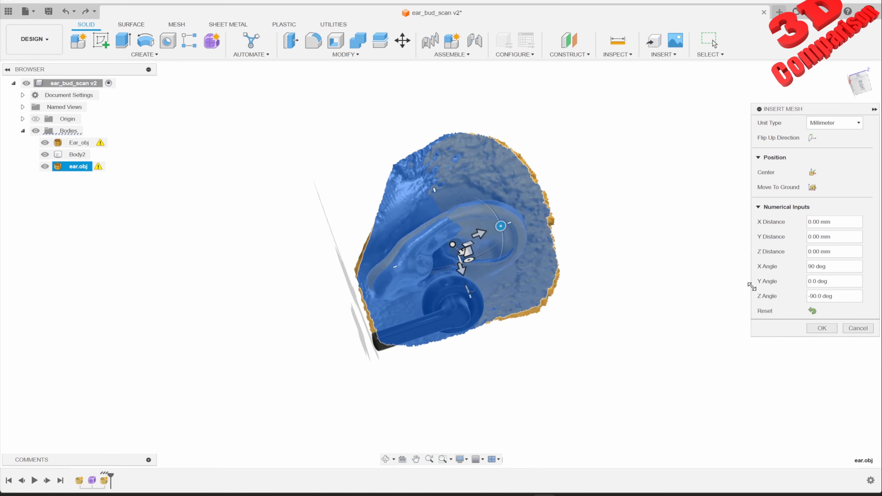
click(830, 332)
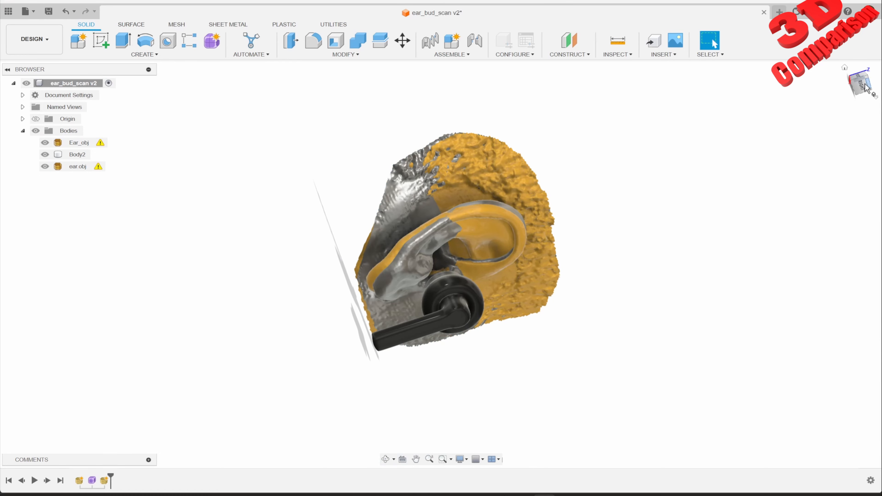
click(859, 83)
shift+middle_drag(600, 224, 493, 222)
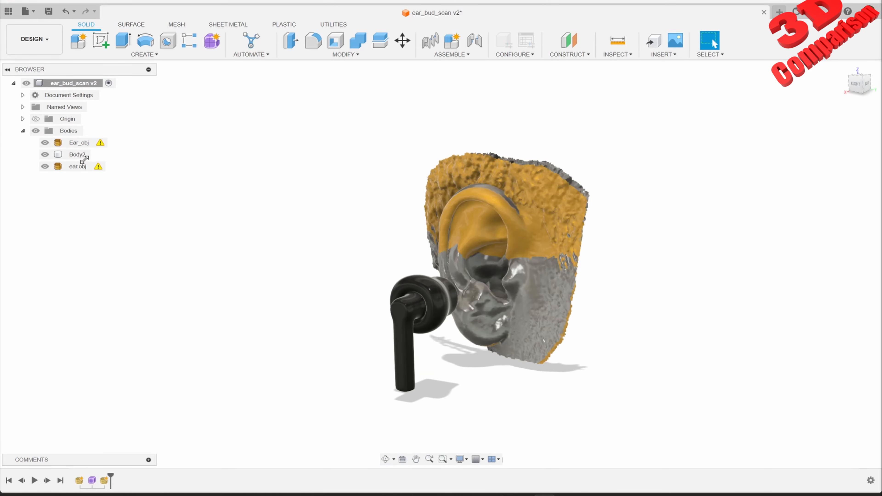
Hide the original Ear_obj scan so only the inserted ear.obj mesh and the earbud remain displayed.
click(46, 143)
scroll(536, 253, up, 3)
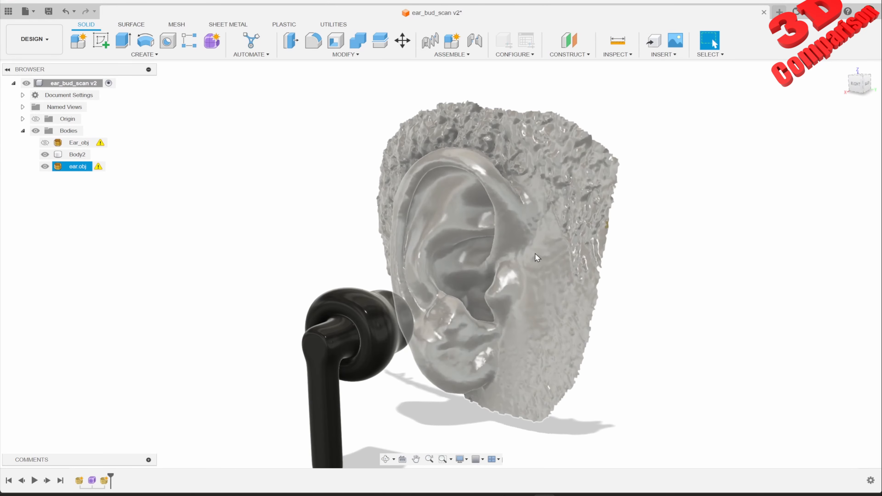
mouse_move(575, 257)
shift+middle_down()
mouse_move(502, 242)
mouse_move(570, 256)
shift+middle_up()
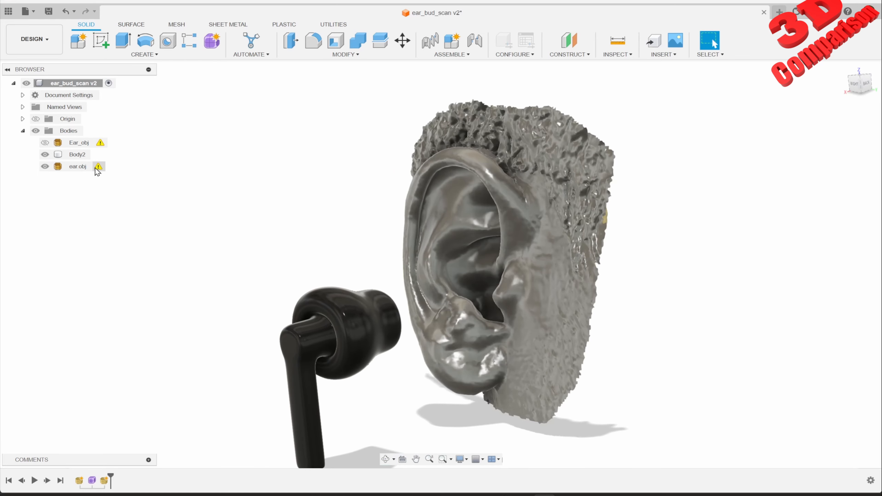
Open the form feature of the earbud Body2 for editing and set its display mode to smooth.
ctrl+click(77, 155)
scroll(452, 285, down, 4)
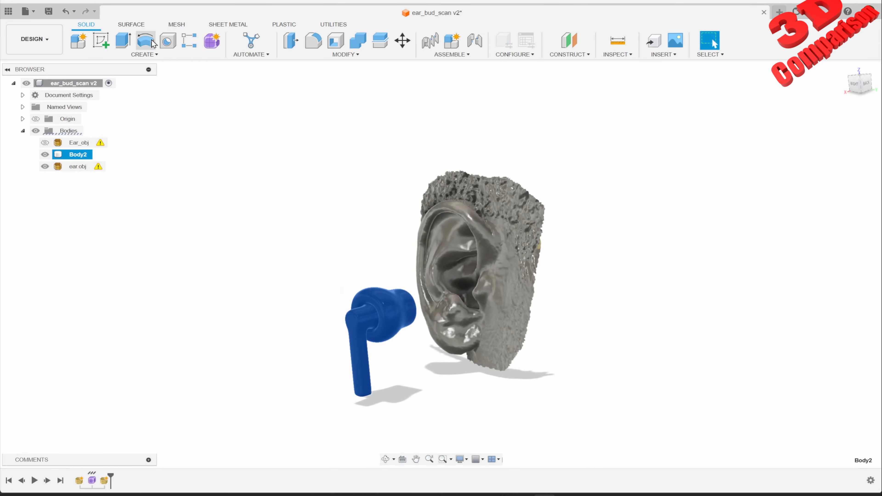
right_click(99, 479)
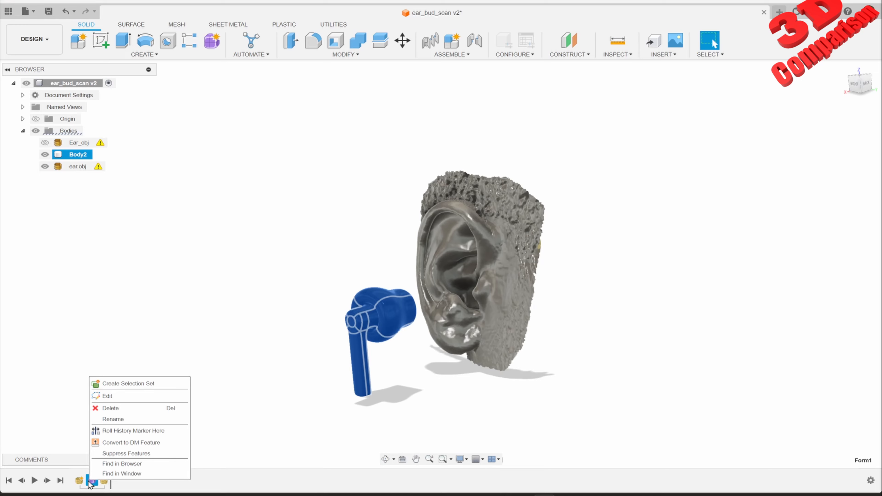
click(123, 397)
click(349, 54)
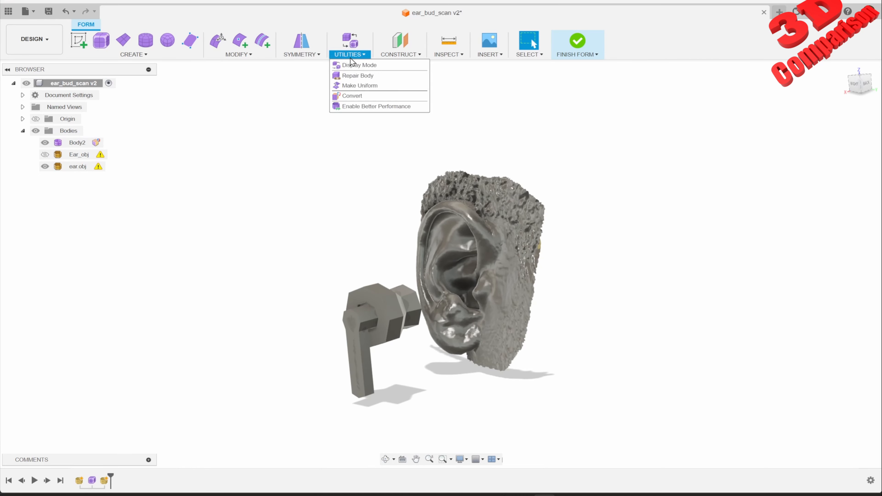
click(360, 63)
click(838, 138)
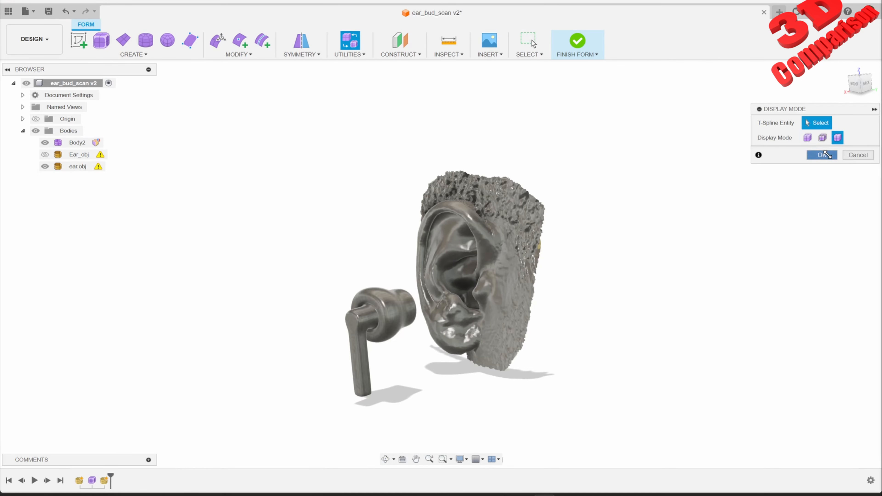
click(822, 155)
Move the earbud body about -39.99 mm along X into the ear scan and finish the form edit.
scroll(446, 319, up, 3)
shift+middle_drag(446, 319, 384, 258)
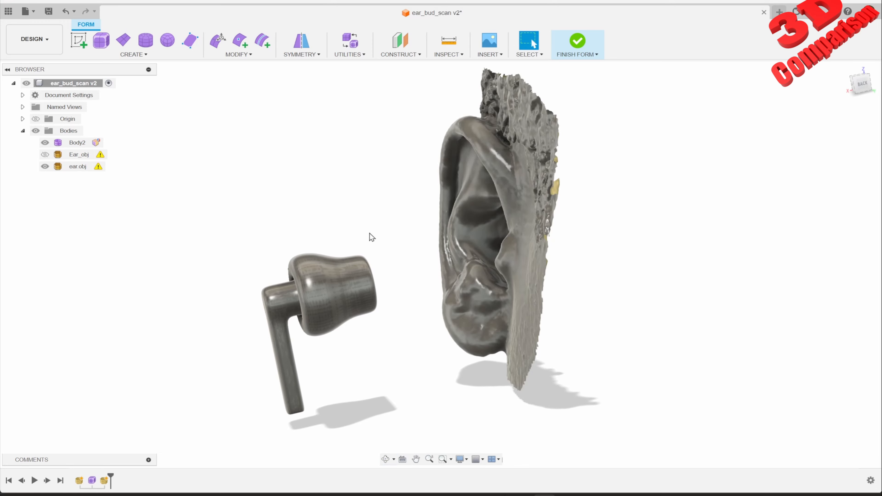
click(237, 56)
click(227, 306)
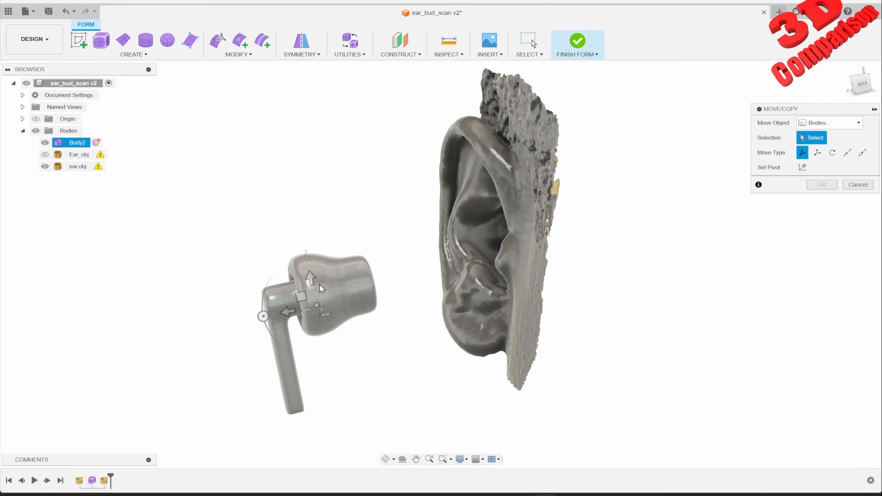
click(263, 312)
drag(289, 311, 427, 283)
shift+middle_drag(660, 229, 511, 313)
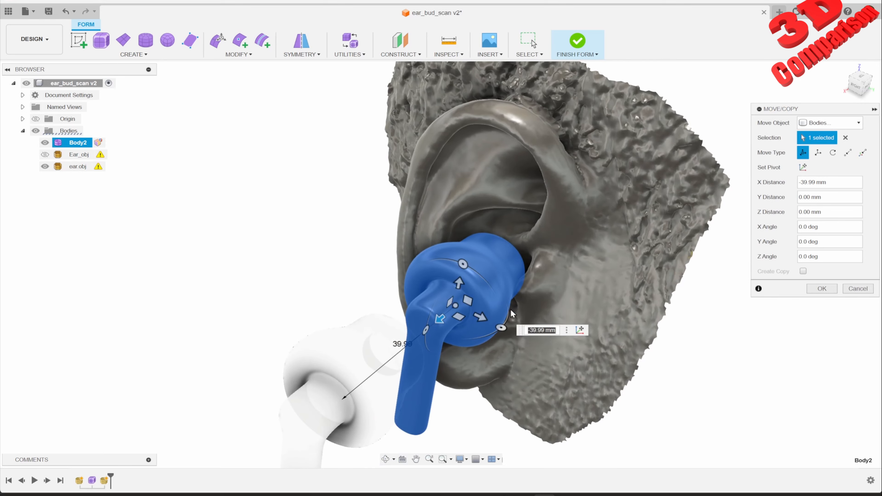
drag(440, 319, 439, 318)
click(817, 293)
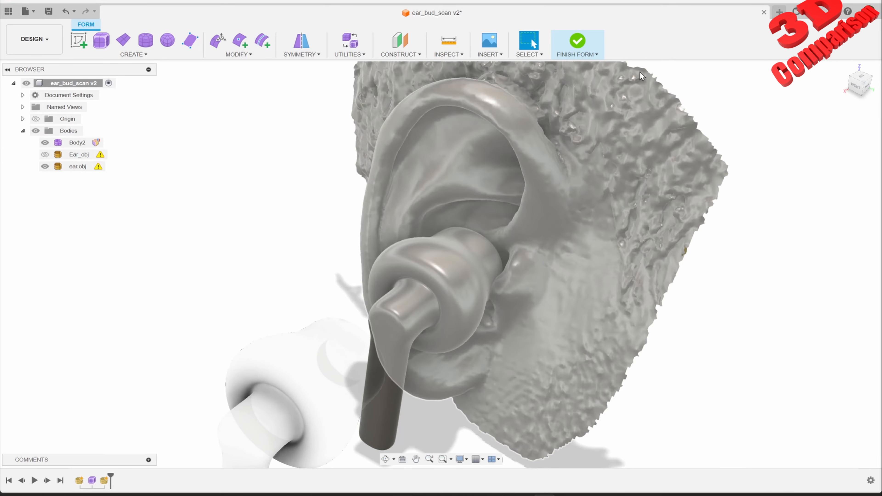
click(578, 41)
Check the earbud's fit with a section analysis on the YZ plane offset about -4.32 mm, without keeping the analysis.
mouse_move(625, 272)
shift+middle_down()
mouse_move(612, 230)
mouse_move(636, 264)
shift+middle_up()
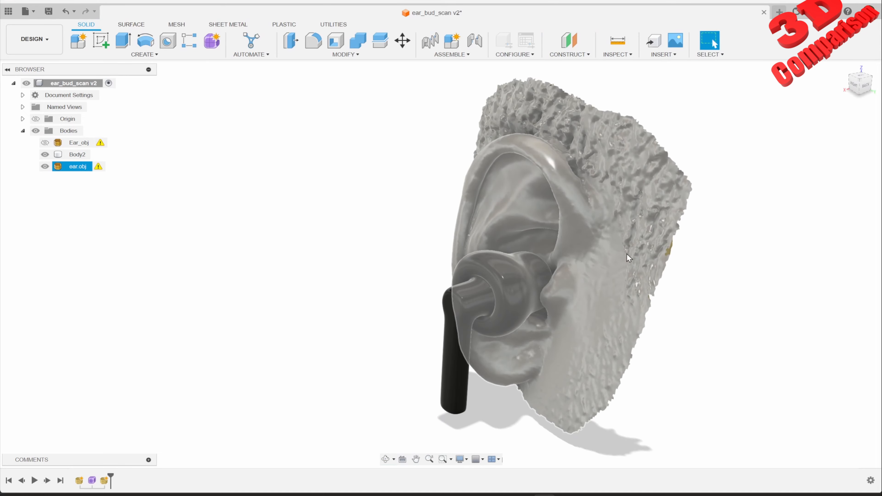
click(618, 54)
click(639, 155)
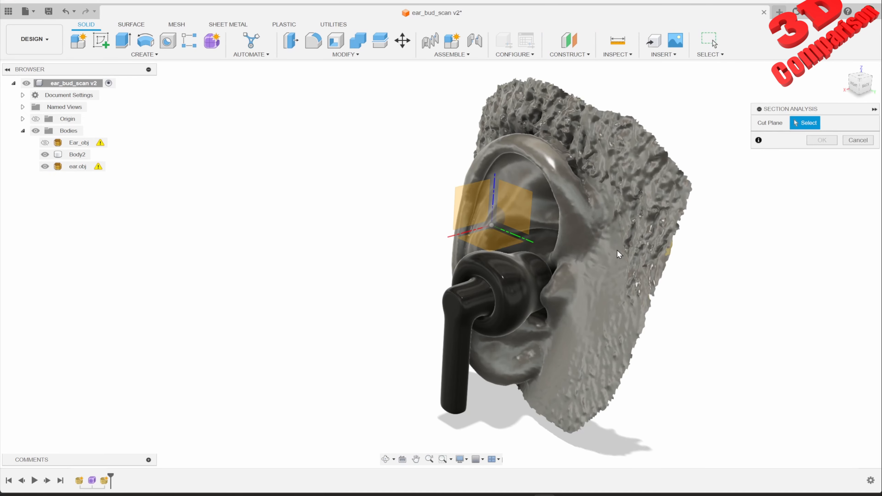
click(510, 215)
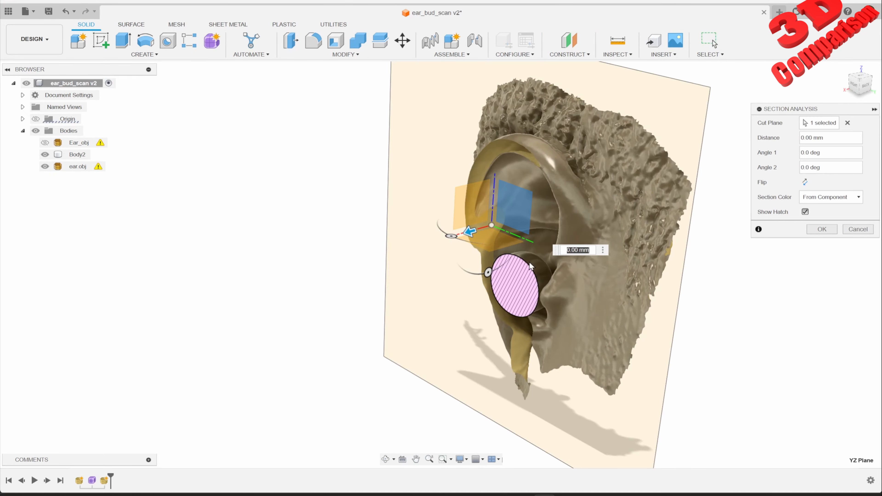
mouse_move(468, 231)
mouse_down()
mouse_move(486, 225)
mouse_move(439, 236)
mouse_move(480, 237)
mouse_up()
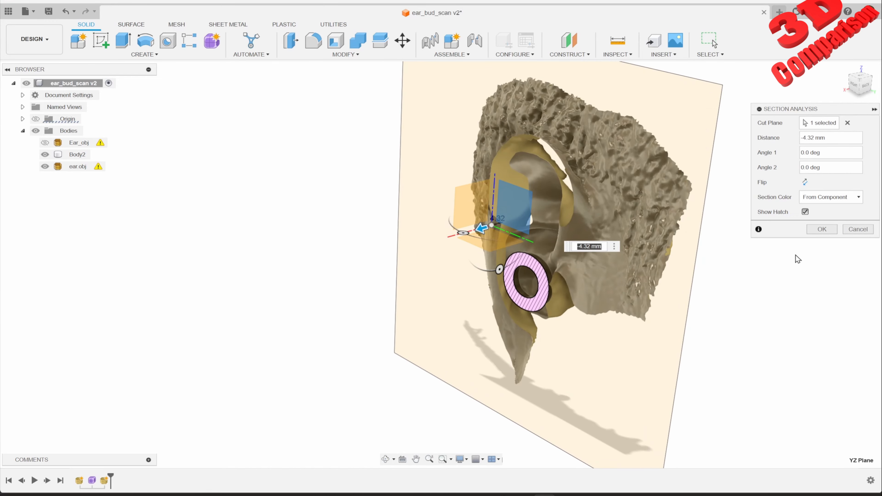
click(846, 232)
Reopen the earbud's form feature and start Edit Form with a face on the earbud tip selected.
scroll(573, 298, up, 3)
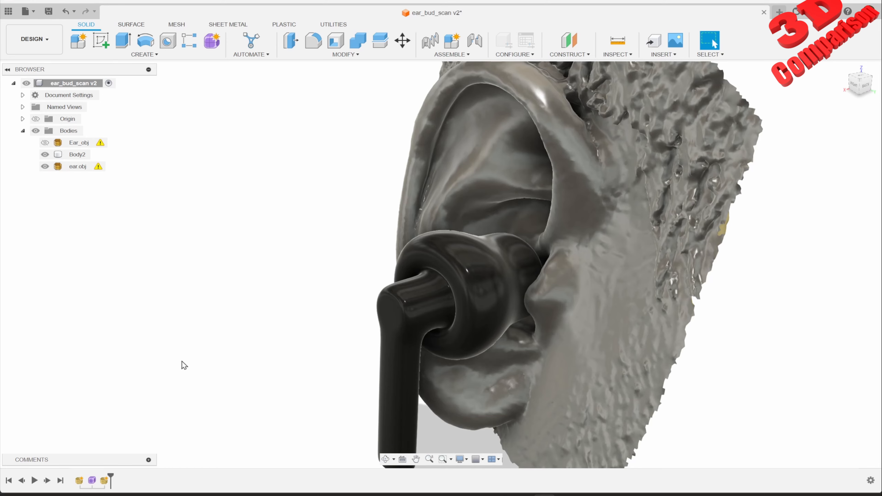
right_click(97, 482)
click(148, 400)
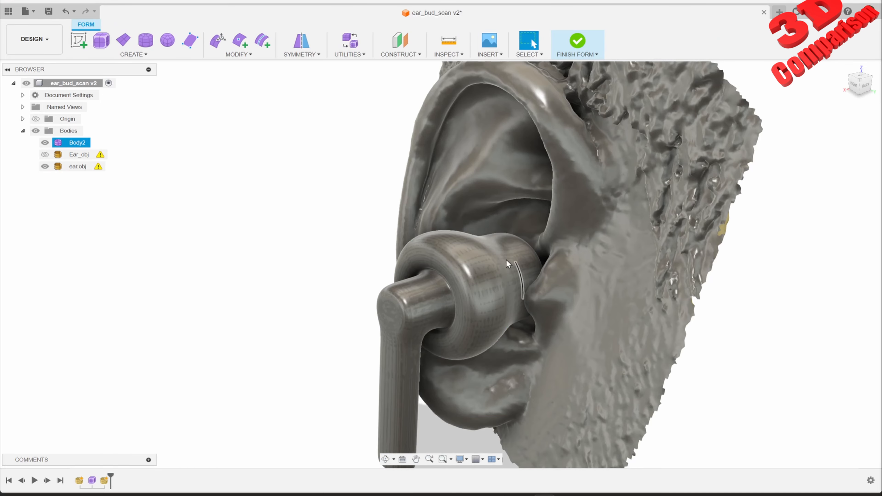
click(249, 58)
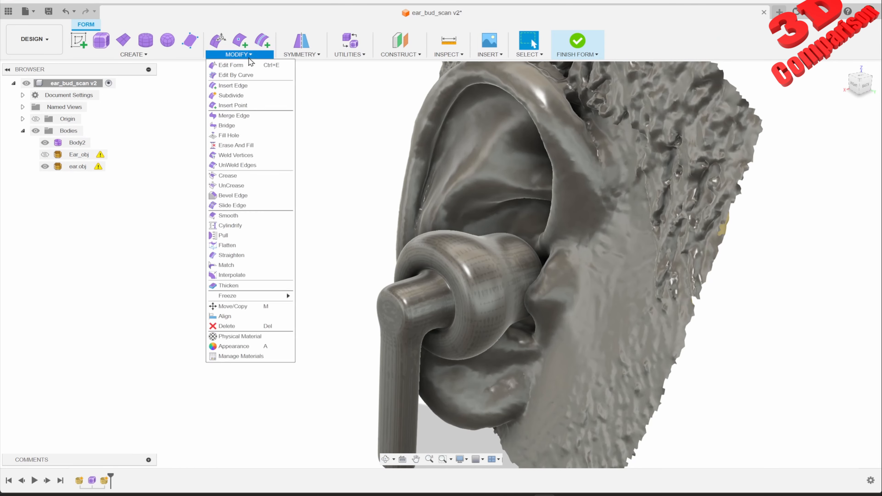
click(225, 49)
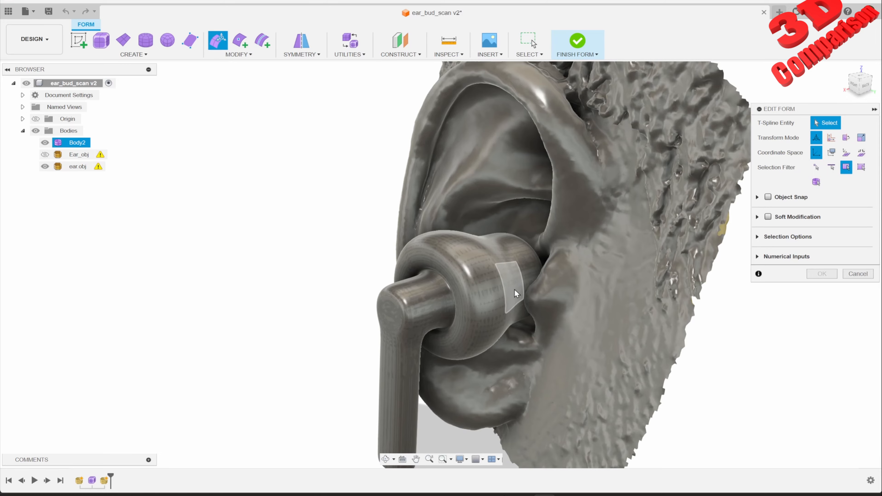
click(527, 290)
click(509, 265)
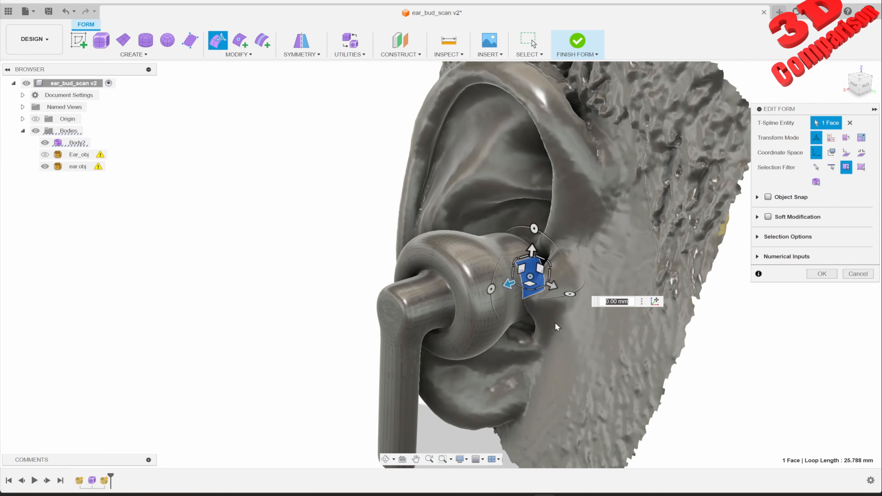
shift+middle_drag(555, 322, 574, 317)
scroll(533, 294, up, 3)
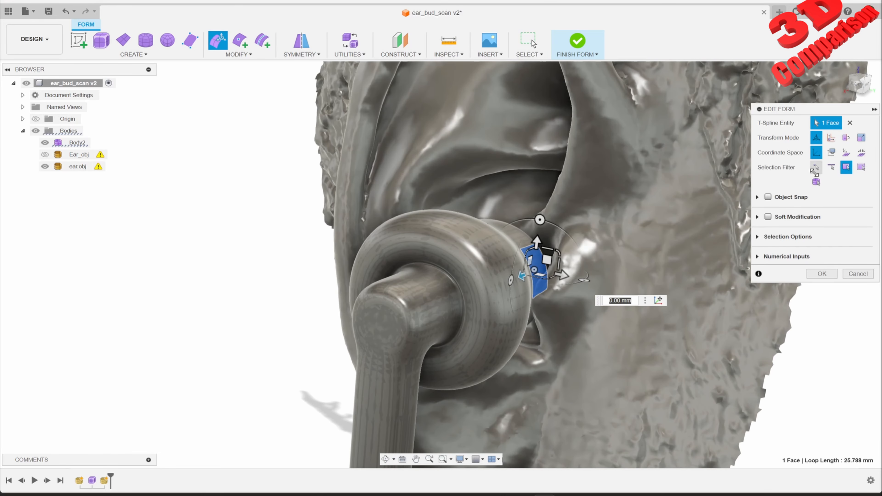
Select a single edge at the end of the earbud tip instead and shift it about -2.281 mm inside the ear canal.
click(538, 295)
shift+middle_drag(575, 308, 487, 310)
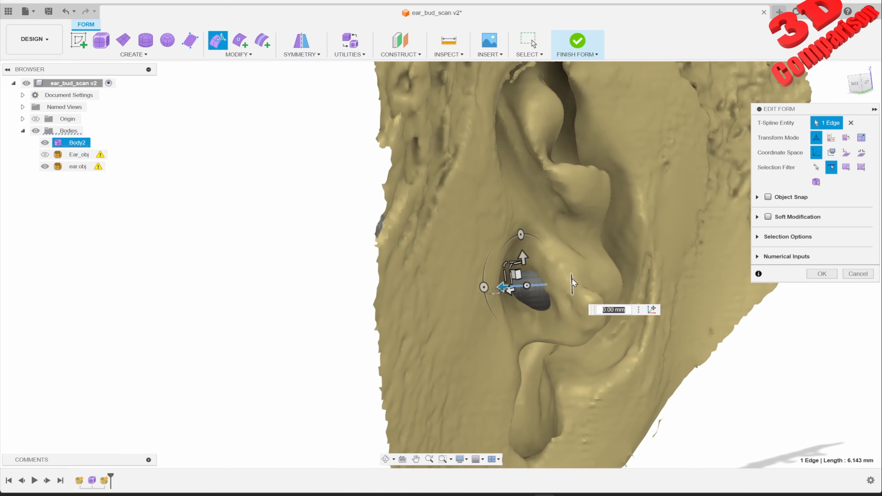
scroll(572, 279, up, 5)
shift+middle_drag(573, 264, 521, 278)
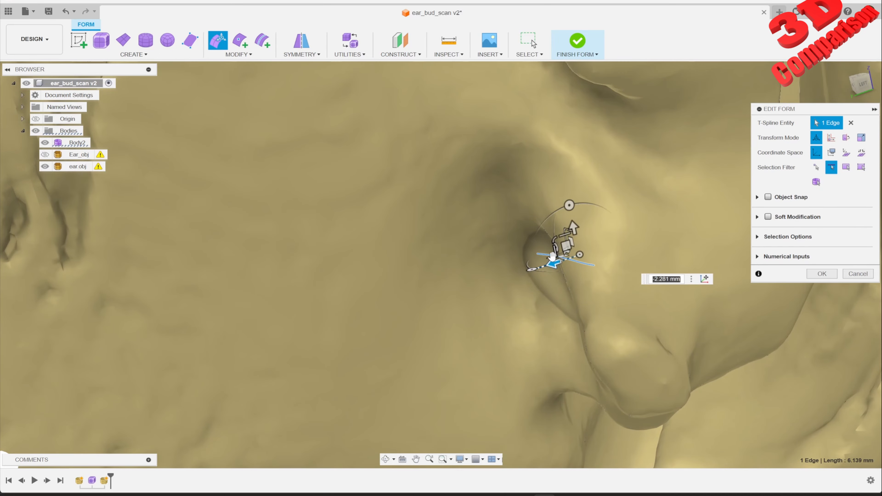
scroll(578, 314, up, 2)
Scale three adjoining curved edges of the earbud inside the ear to about 0.665 and finish the form edit.
scroll(577, 319, down, 6)
mouse_move(624, 272)
shift+middle_down()
mouse_move(595, 278)
mouse_move(613, 276)
shift+middle_up()
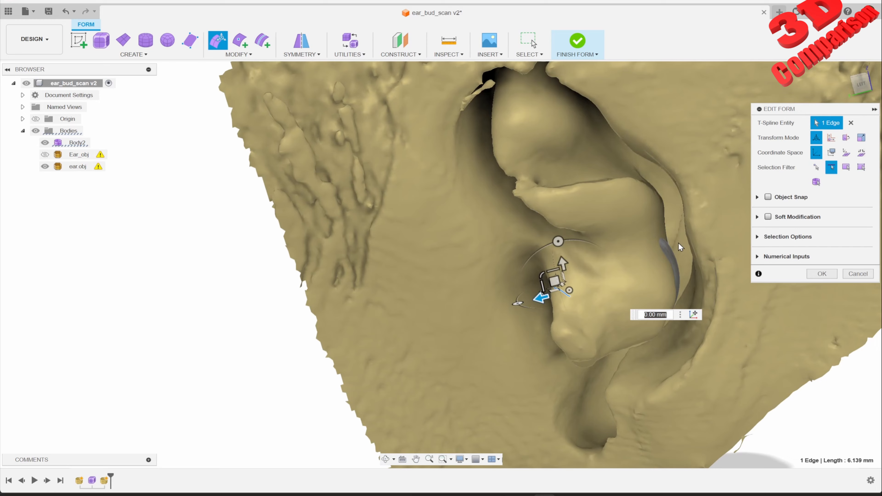
click(675, 256)
shift+middle_drag(675, 256, 665, 280)
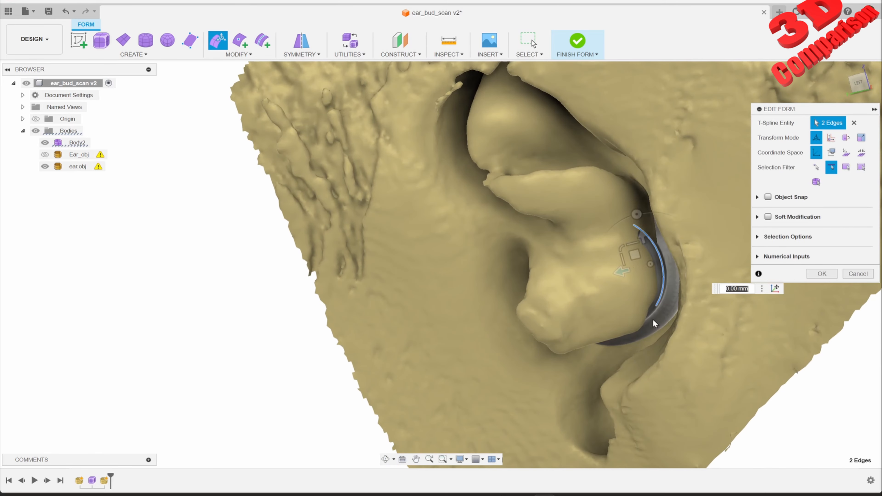
shift+middle_drag(653, 320, 651, 312)
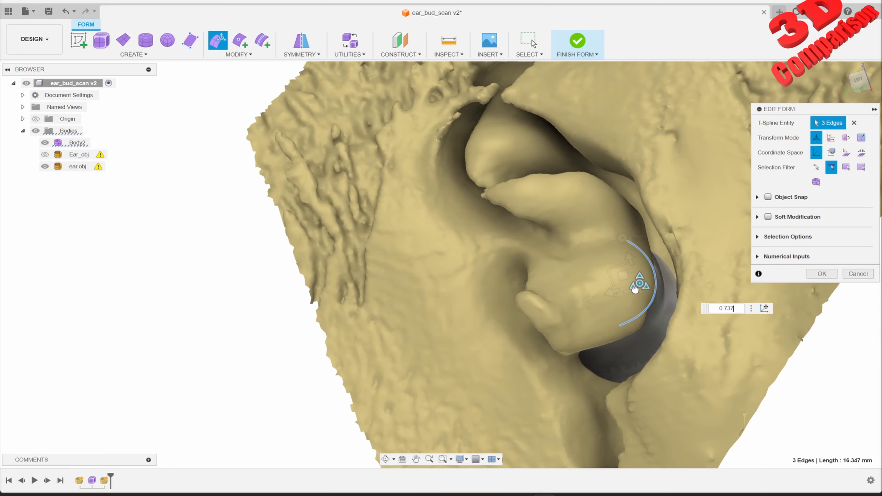
drag(635, 290, 635, 291)
shift+middle_drag(635, 291, 659, 278)
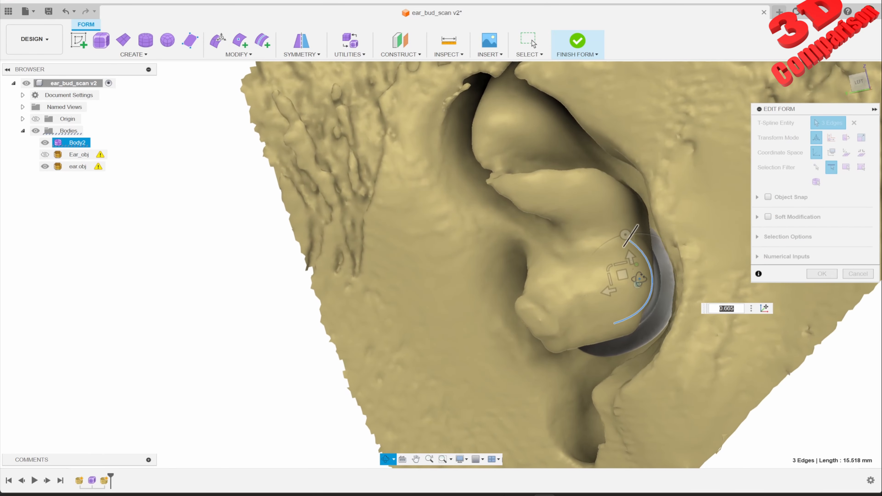
scroll(659, 278, up, 2)
scroll(659, 278, up, 2)
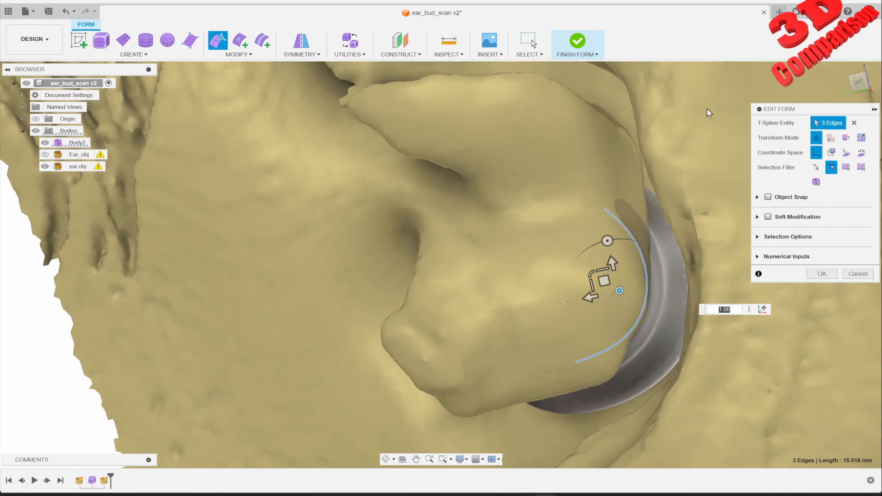
click(578, 42)
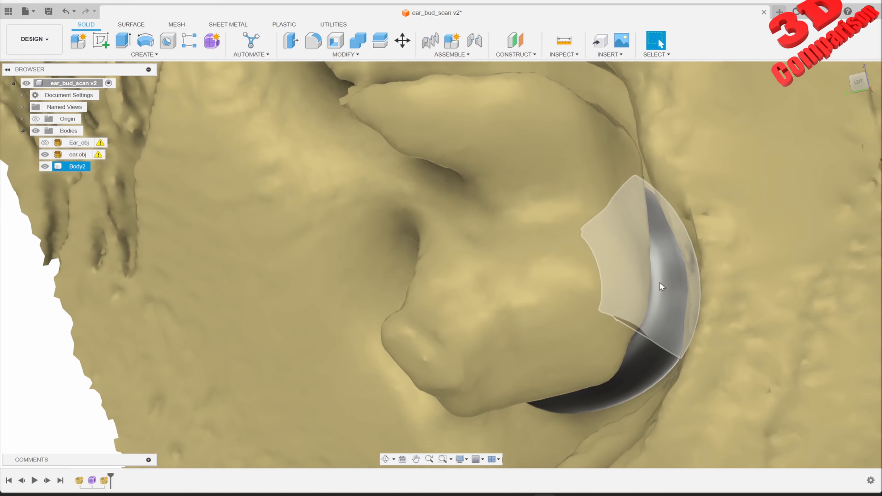
Bring the earbud form back into Edit Form in the back view and hide the ear.obj scan.
shift+middle_drag(661, 283, 715, 43)
click(722, 273)
mouse_move(717, 350)
shift+middle_down()
mouse_move(736, 334)
mouse_move(570, 380)
mouse_move(599, 287)
mouse_move(709, 343)
shift+middle_up()
key(Escape)
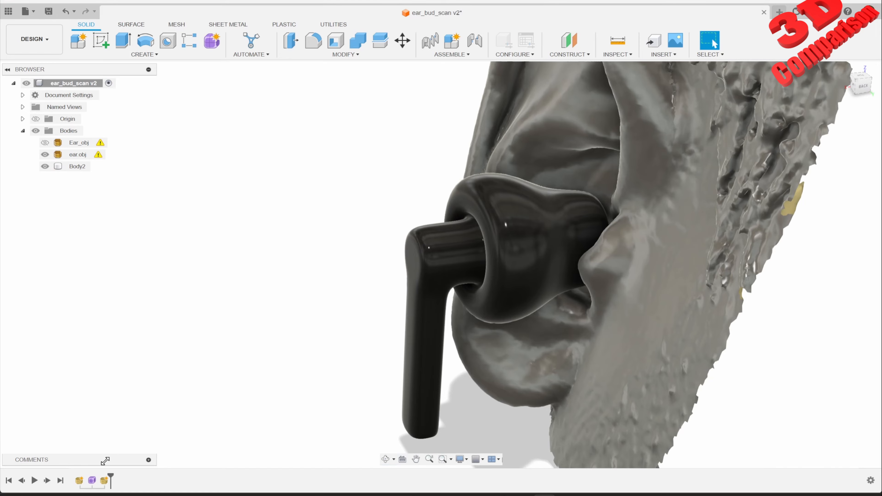
right_click(94, 482)
click(115, 407)
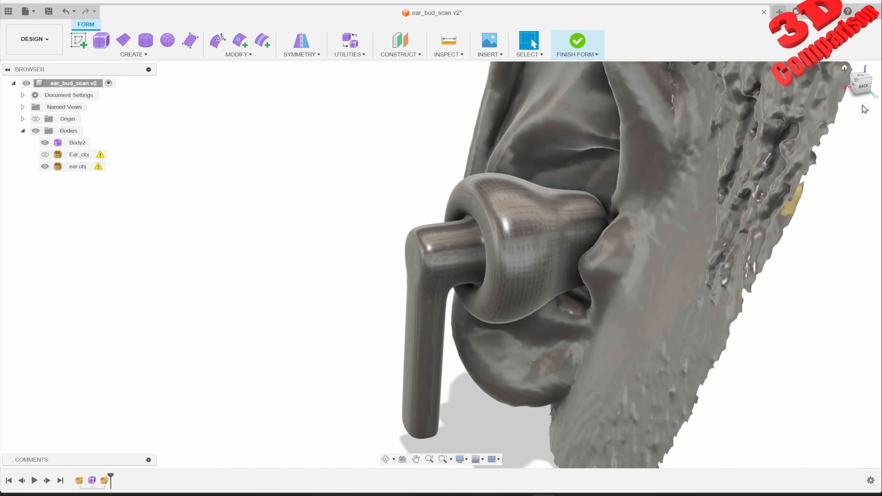
click(863, 87)
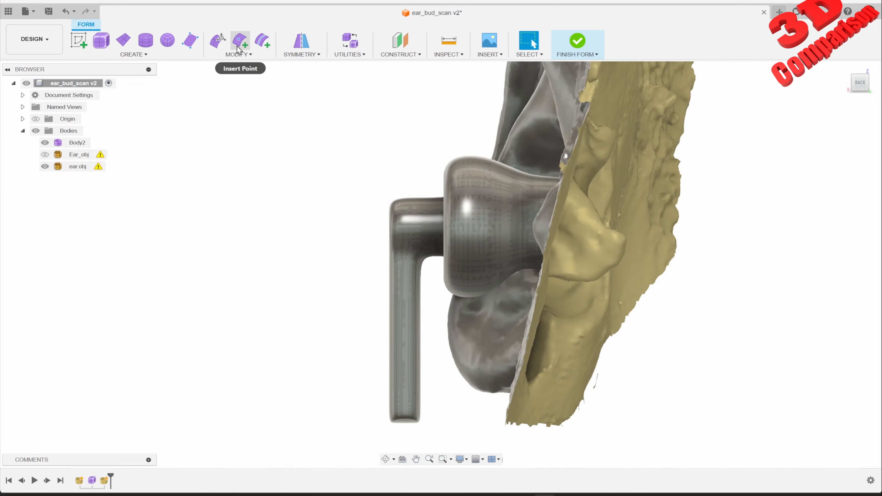
click(218, 41)
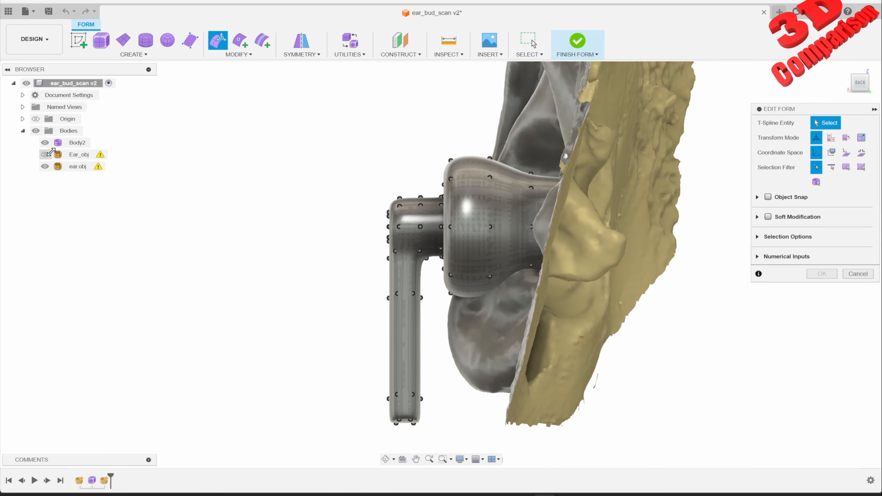
click(46, 166)
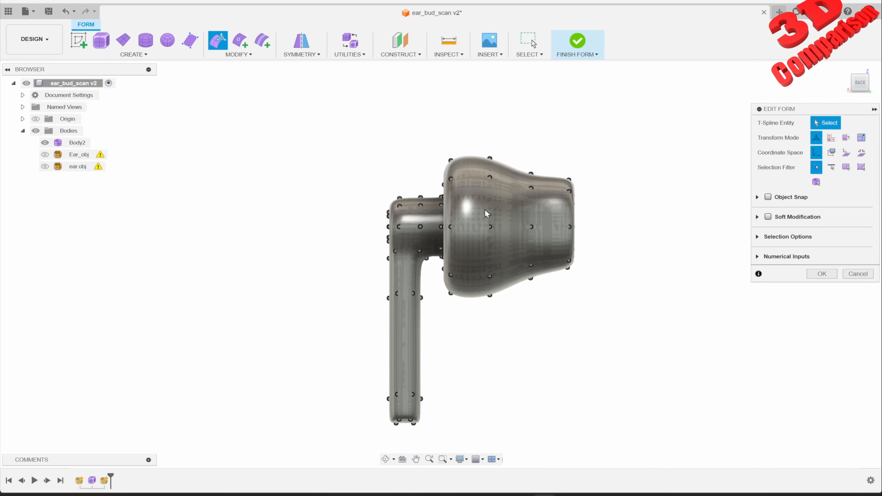
Restrict the selection filter to faces and select the ring of eight faces around the rim of the earbud tip.
shift+middle_drag(485, 210, 517, 202)
scroll(521, 209, up, 3)
scroll(521, 210, up, 4)
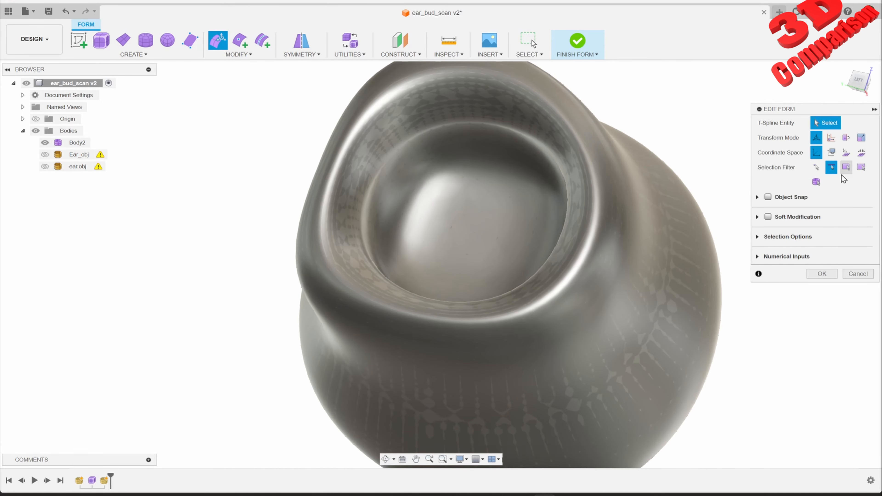
click(846, 167)
click(592, 150)
shift+click(581, 125)
scroll(535, 166, down, 2)
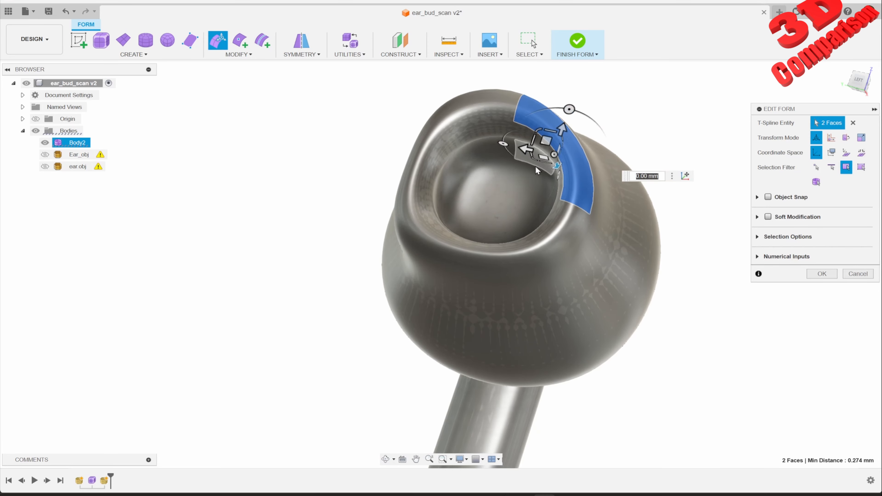
shift+click(453, 240)
shift+click(507, 253)
shift+click(556, 230)
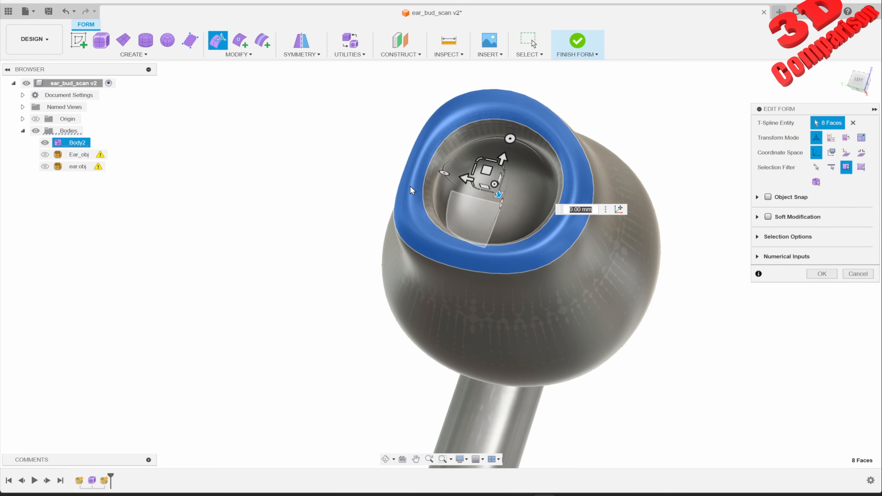
Show ear.obj and pull the 16 rim vertices onto the scan with target Auto and pull type Surface Points.
click(246, 56)
click(247, 253)
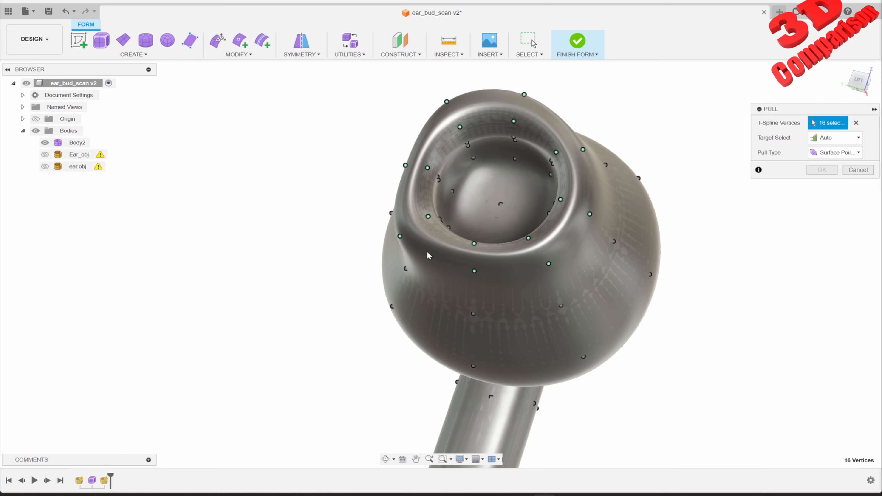
shift+middle_drag(595, 243, 666, 221)
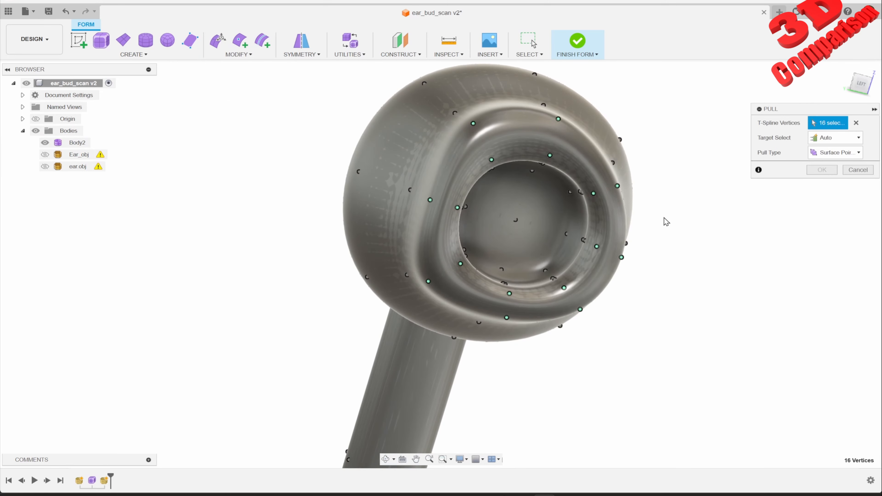
click(45, 167)
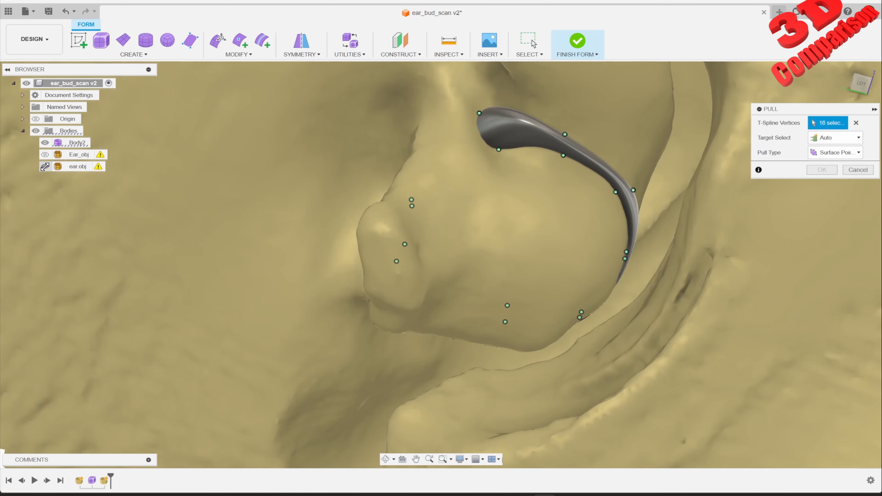
scroll(510, 240, down, 5)
shift+middle_drag(509, 251, 766, 251)
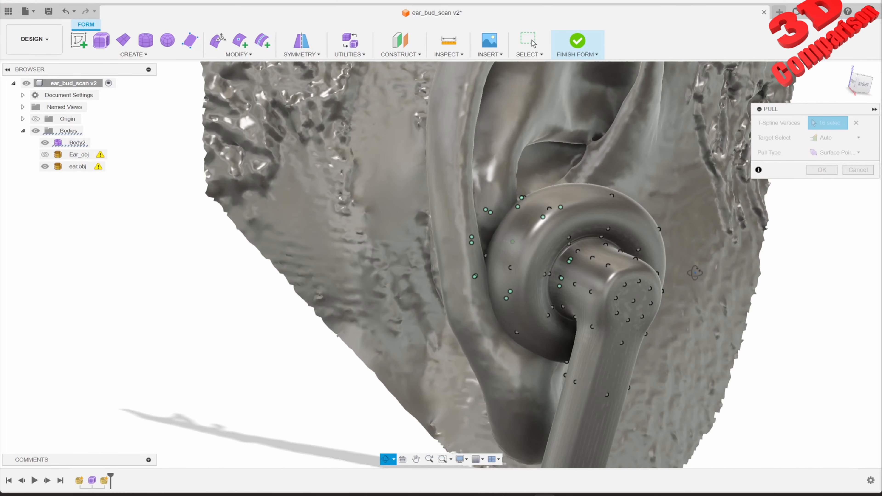
click(822, 170)
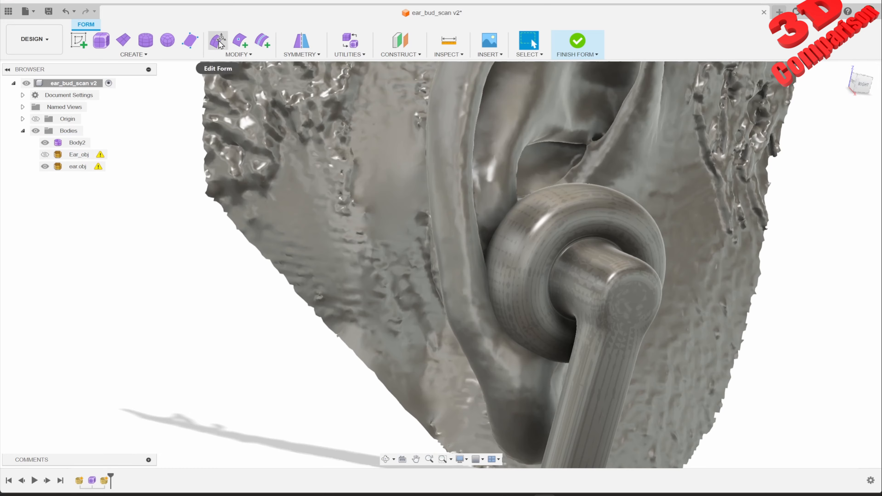
In Edit Form, select two adjoining faces on the side of the earbud bulge and nudge them inward.
click(218, 41)
click(515, 240)
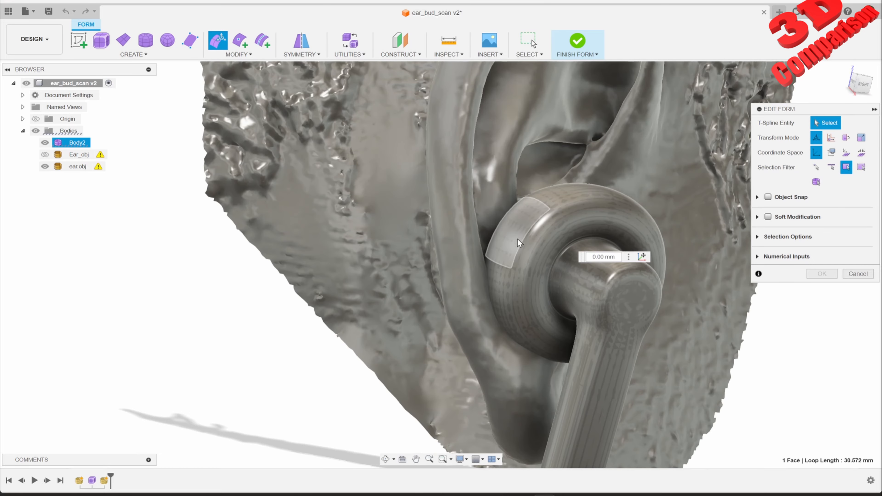
shift+click(499, 292)
shift+middle_drag(529, 282, 516, 315)
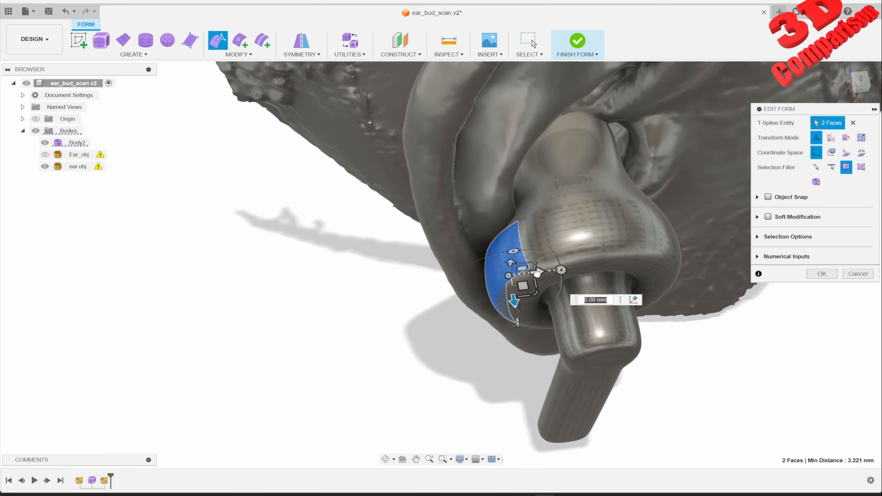
drag(537, 274, 553, 270)
Select four adjoining side faces with ear.obj temporarily hidden, move them about 0.972 mm inward and confirm the edit.
shift+middle_drag(554, 216, 568, 197)
click(506, 213)
click(44, 166)
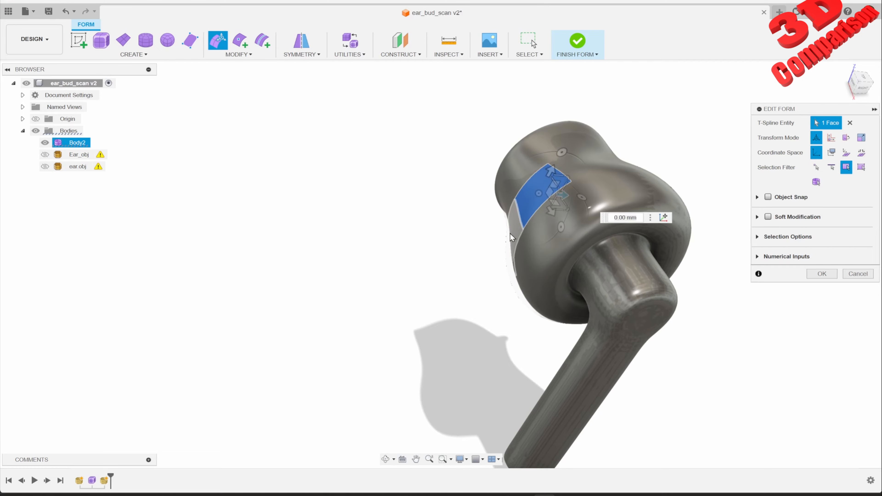
shift+click(510, 233)
shift+middle_drag(510, 233, 517, 221)
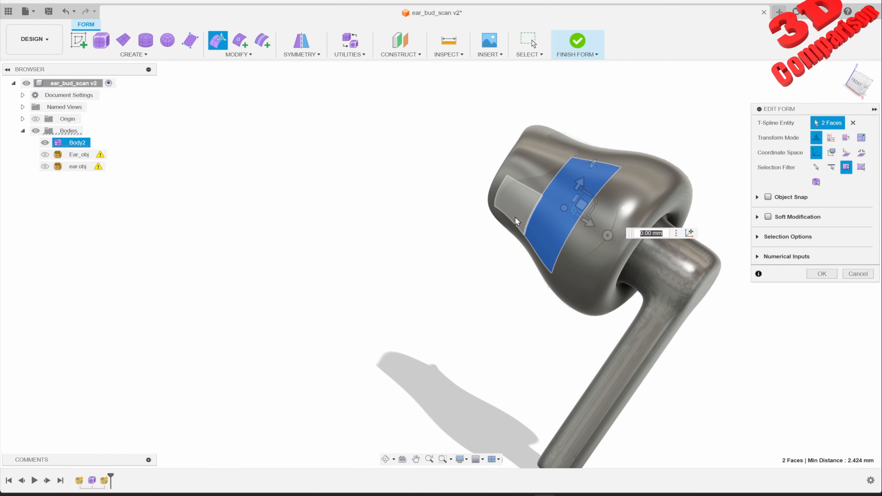
shift+click(546, 174)
click(45, 167)
shift+middle_drag(434, 217, 475, 212)
drag(564, 198, 572, 199)
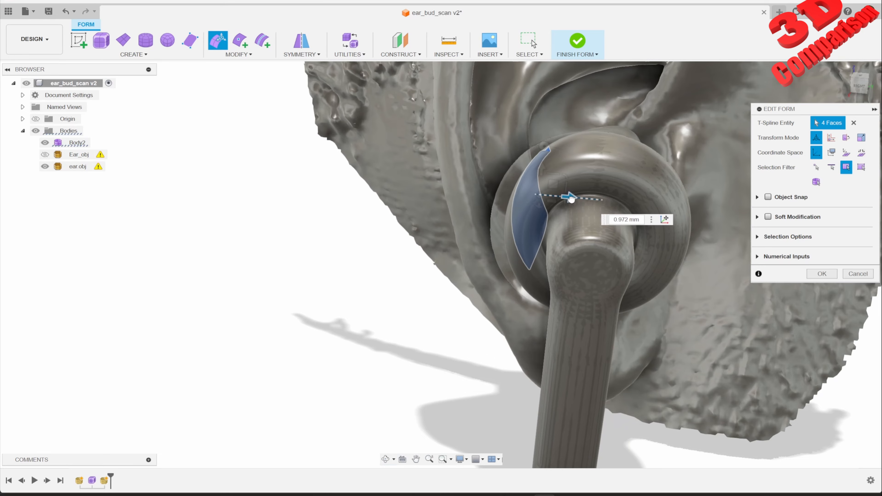
click(824, 275)
Try to finish the form, return to sculpting and close the conversion error report.
shift+middle_drag(644, 296, 614, 297)
scroll(614, 296, down, 4)
click(578, 42)
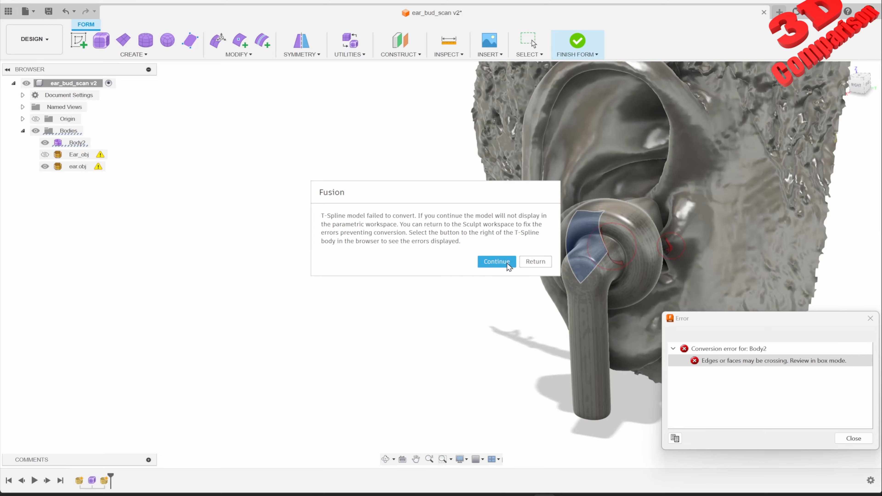
click(525, 264)
click(851, 440)
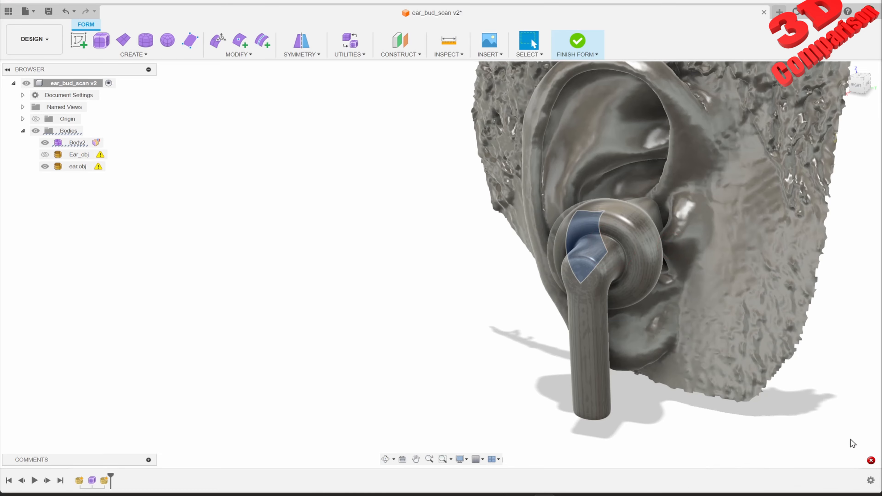
Hide the ear.obj scan, start Edit Form on the earbud tip and set the selection filter to vertices.
scroll(704, 233, up, 3)
shift+middle_drag(683, 244, 570, 247)
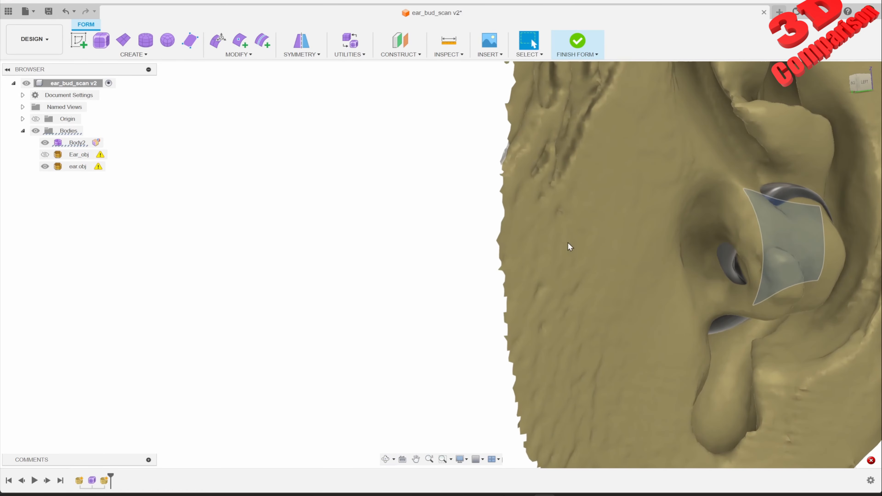
scroll(821, 218, up, 2)
click(47, 167)
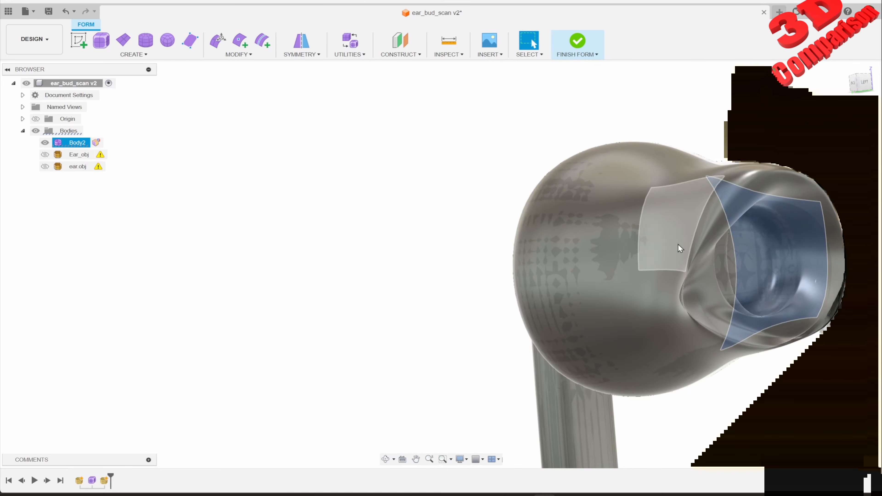
middle_drag(710, 242, 469, 234)
click(219, 41)
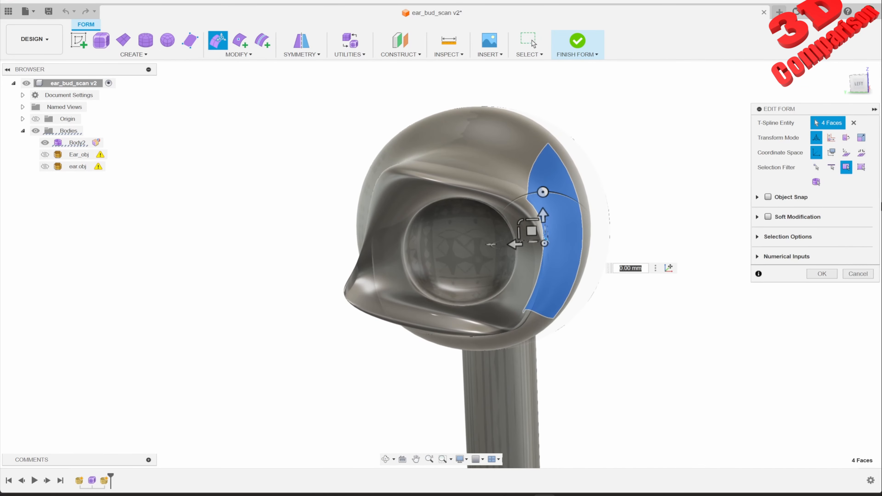
click(817, 168)
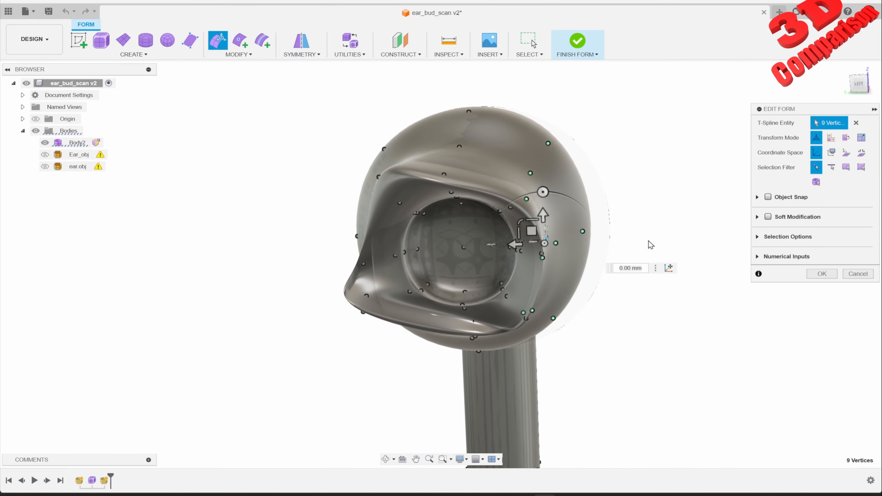
Select the vertex just above the pointed corner of the tip rim and move it about -1.505 mm toward the opening.
click(368, 298)
scroll(361, 292, up, 5)
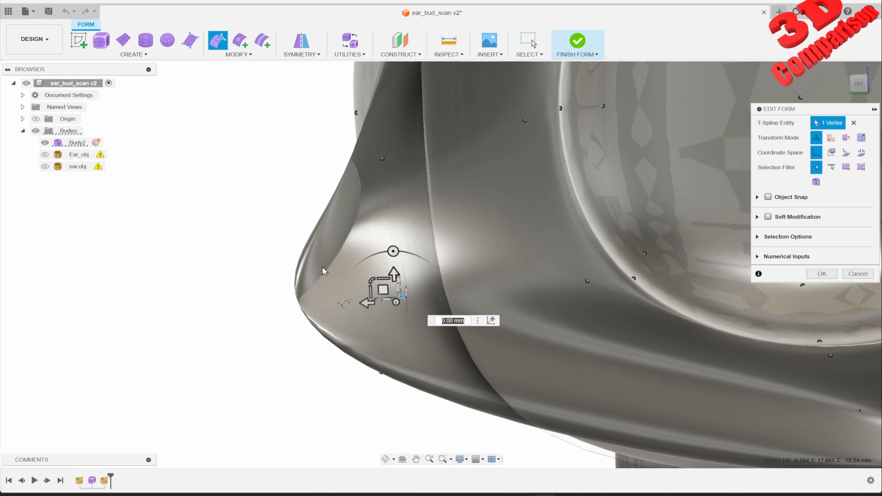
click(382, 160)
drag(335, 159, 434, 175)
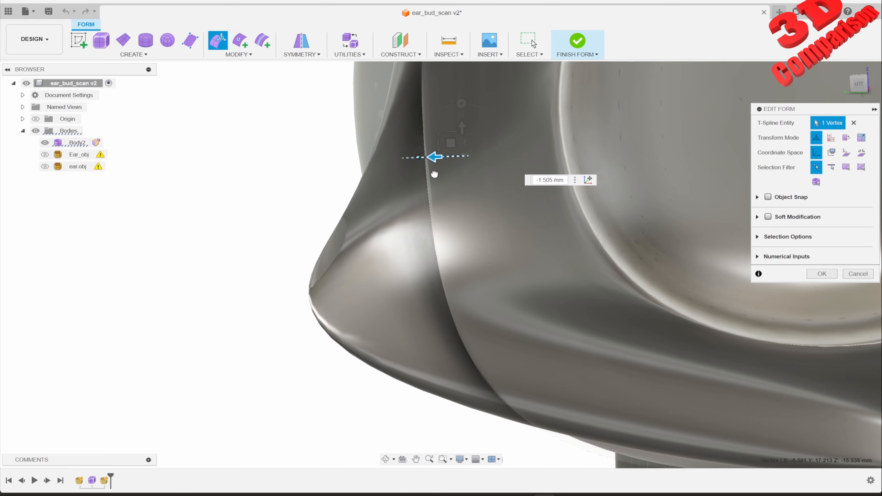
Move the vertex at the pointed corner of the tip rim toward the opening and confirm the form edit.
click(403, 301)
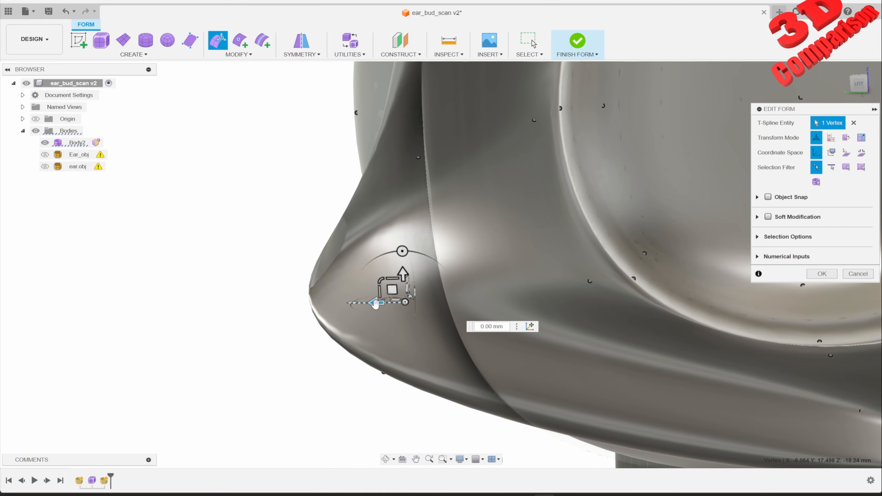
drag(376, 303, 674, 305)
scroll(606, 299, up, 5)
scroll(561, 312, down, 10)
shift+middle_drag(562, 313, 608, 323)
click(834, 274)
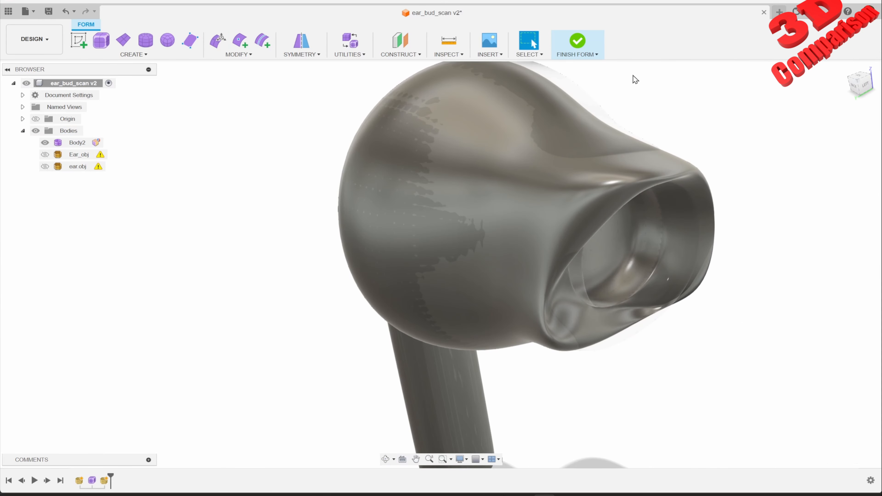
Try to finish the form again, return to sculpting and examine the faces flagged on the tip rim.
click(570, 43)
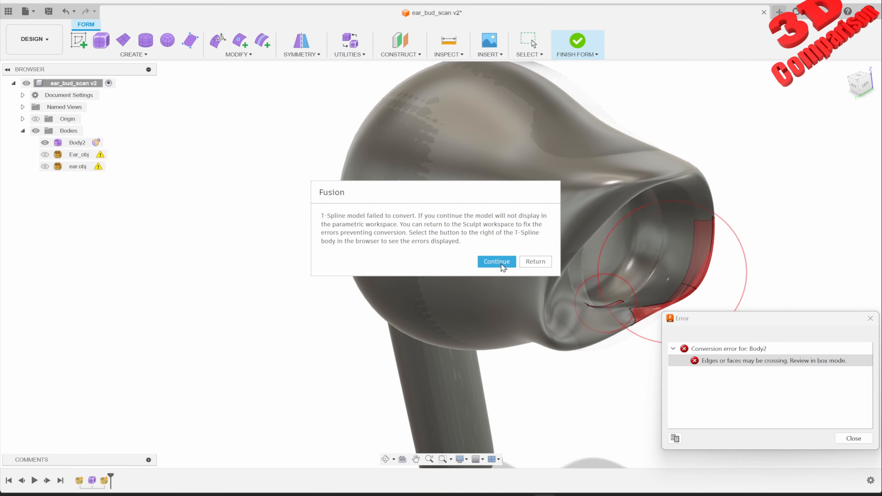
click(538, 263)
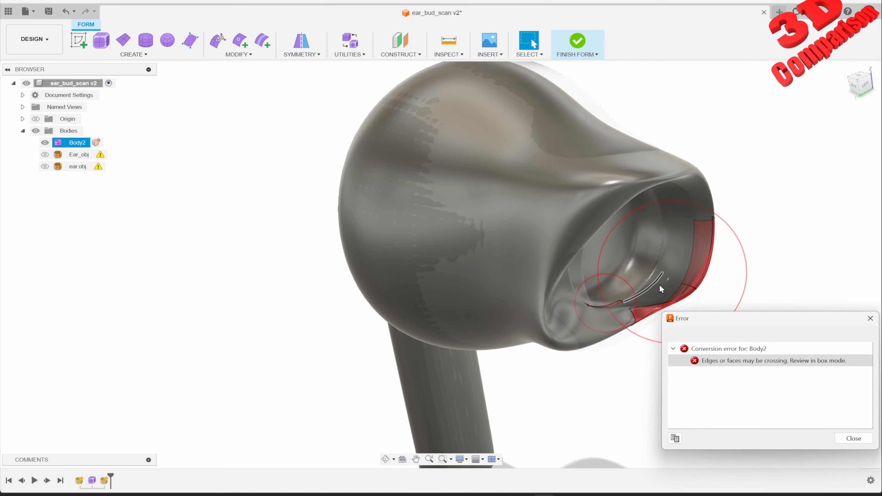
shift+middle_drag(659, 284, 544, 203)
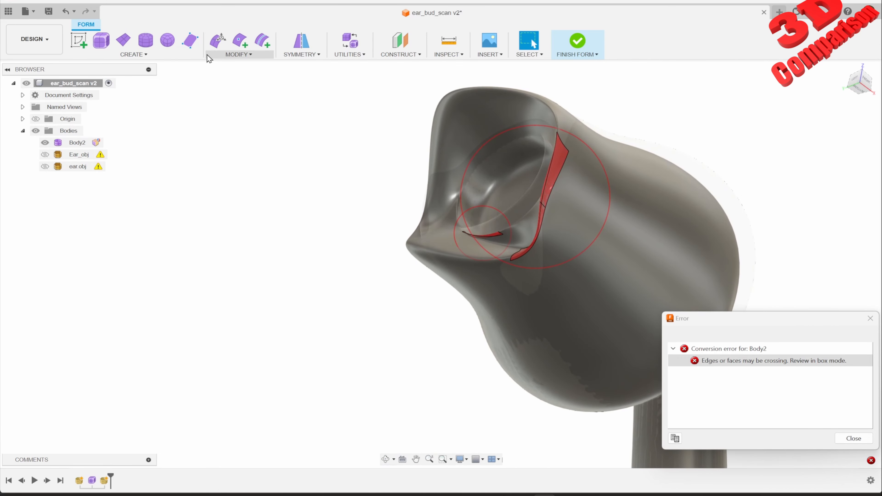
Move the vertex at the flagged lower corner of the tip rim, then finish the form despite the conversion error.
click(218, 40)
scroll(522, 250, up, 4)
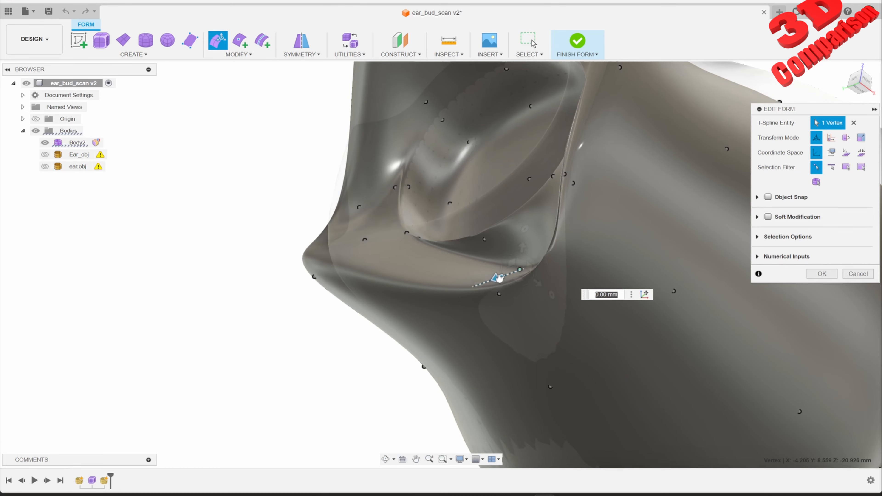
drag(499, 278, 450, 250)
shift+middle_drag(465, 194, 608, 240)
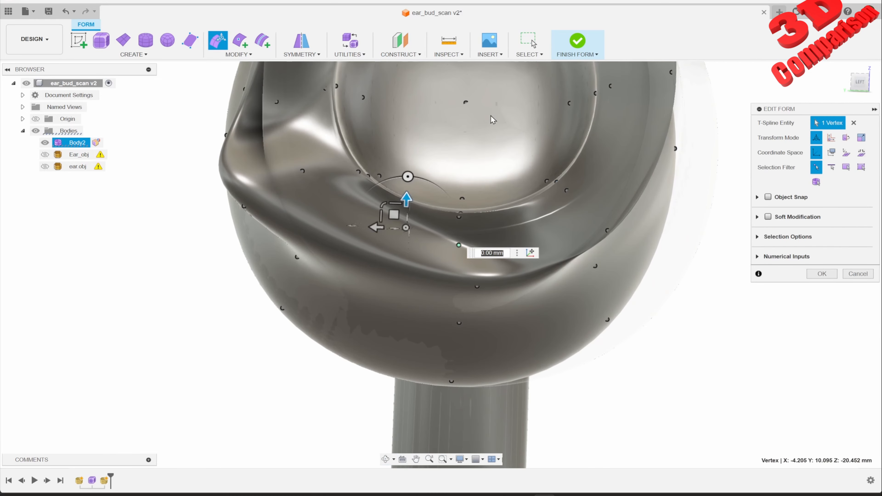
click(573, 46)
click(508, 263)
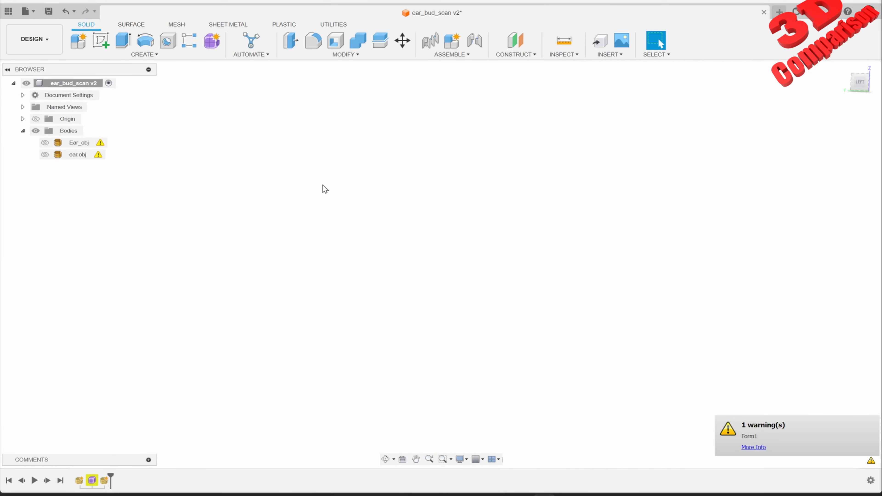
Reopen the earbud form in Edit Form and move the lower outer rim vertex of the tip about -2.663 mm outward.
right_click(103, 482)
click(112, 387)
click(218, 40)
shift+middle_drag(503, 278, 458, 250)
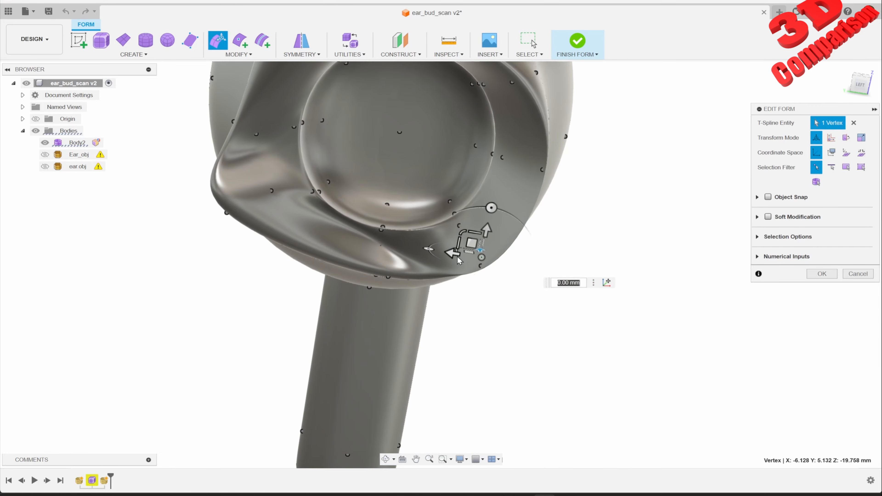
mouse_move(493, 275)
mouse_down()
mouse_move(399, 243)
mouse_move(351, 240)
mouse_move(392, 220)
mouse_move(499, 261)
mouse_up()
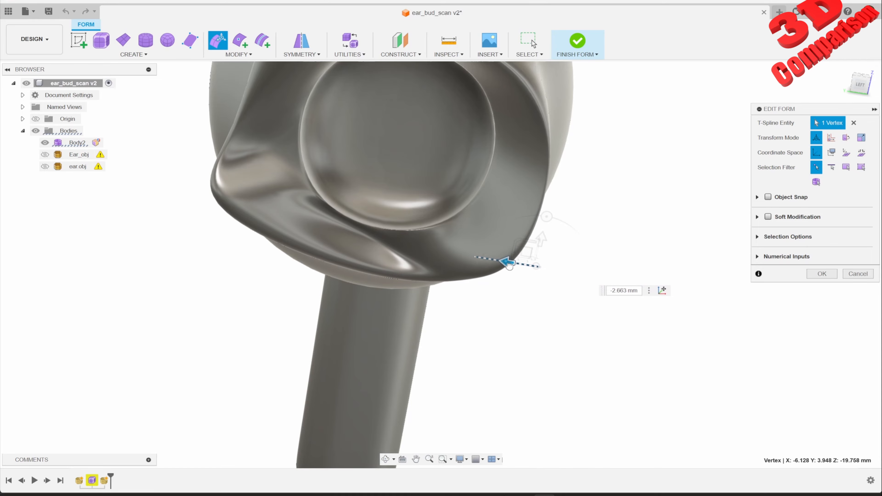
Adjust the vertices along the lower edge of the tip rim to smooth the fold and confirm the form edit.
shift+middle_drag(512, 250, 514, 222)
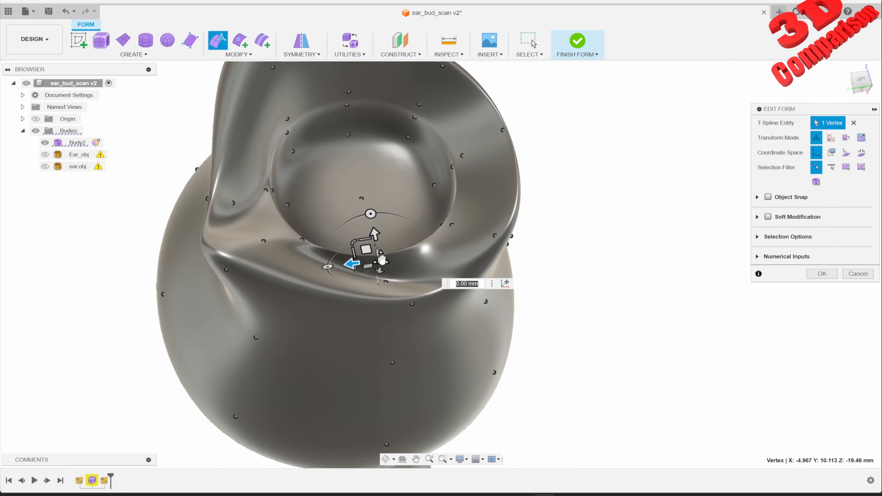
drag(374, 232, 392, 275)
shift+middle_drag(393, 223, 423, 316)
drag(416, 311, 410, 277)
click(817, 275)
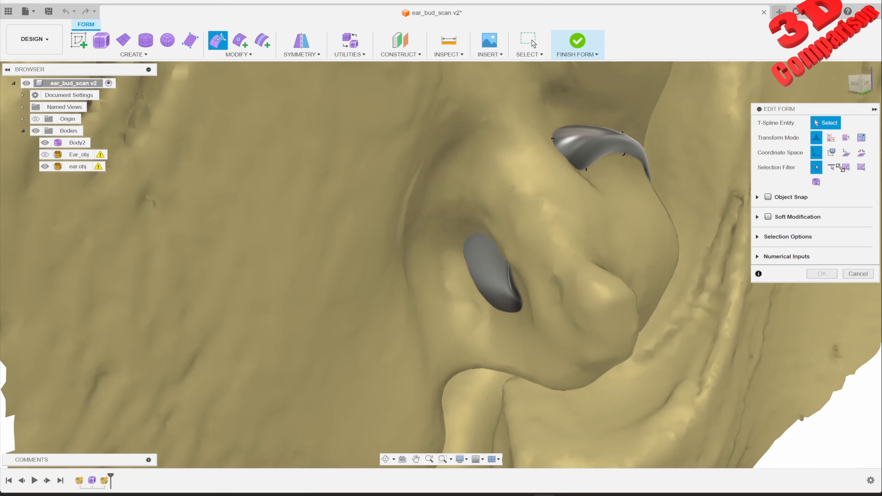
Enable Soft Modification and shift the earbud face poking through the upper part of the ear scan sideways into the scan.
click(768, 218)
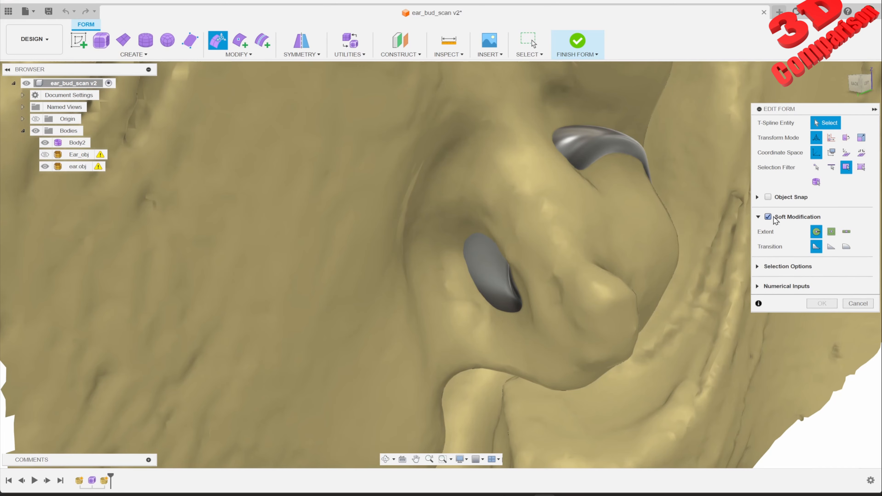
click(590, 132)
shift+middle_drag(596, 174, 620, 192)
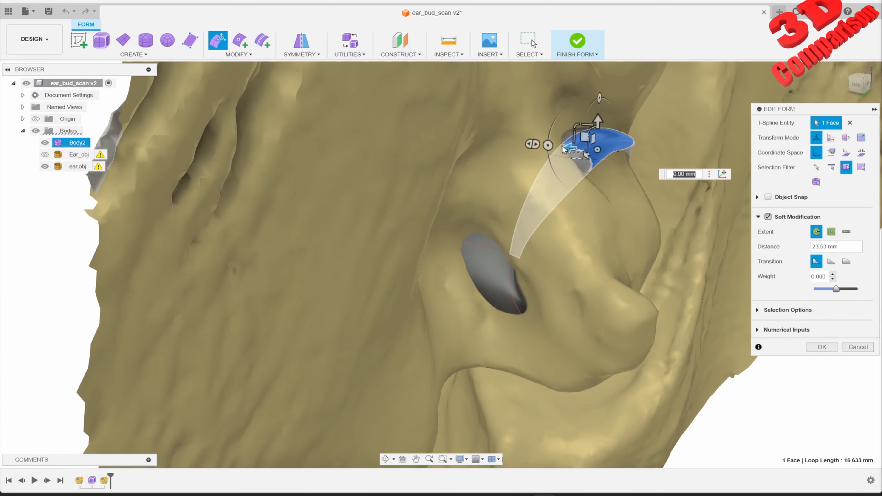
drag(568, 148, 548, 144)
shift+middle_drag(595, 198, 577, 218)
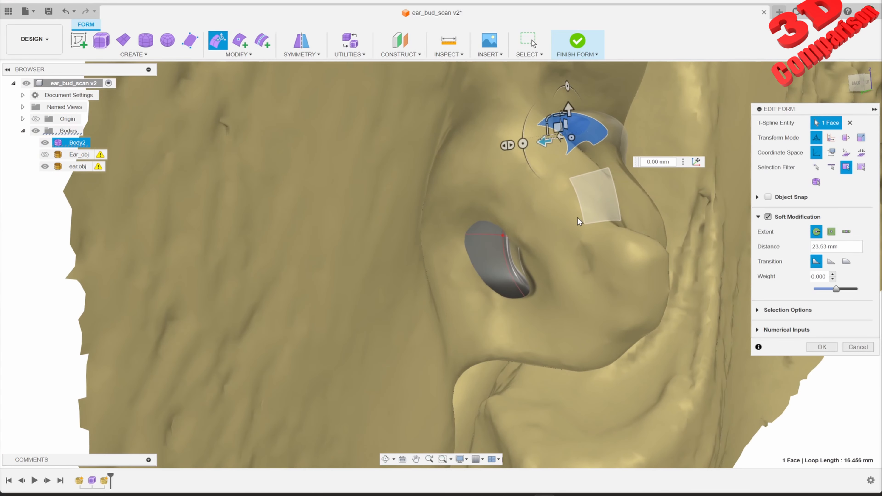
Select the large earbud face poking through the scan at the lower hollow and move it slightly inward with soft modification.
click(508, 280)
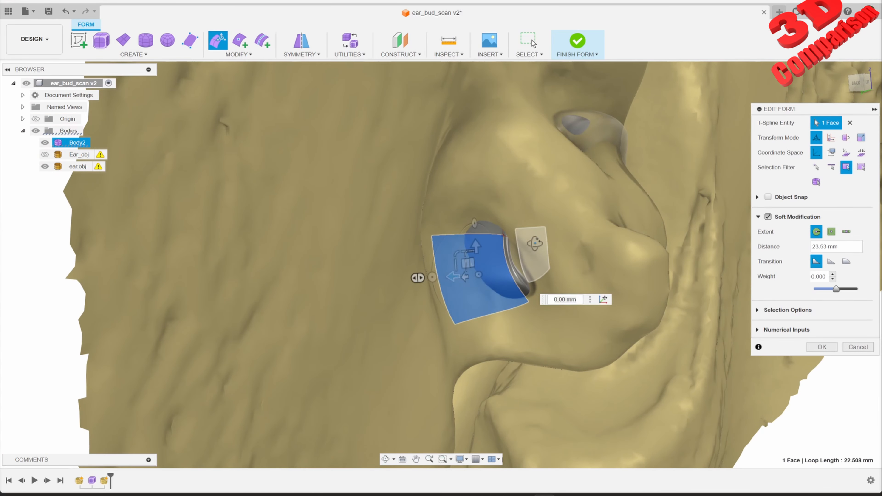
shift+middle_drag(503, 270, 458, 277)
drag(458, 277, 461, 277)
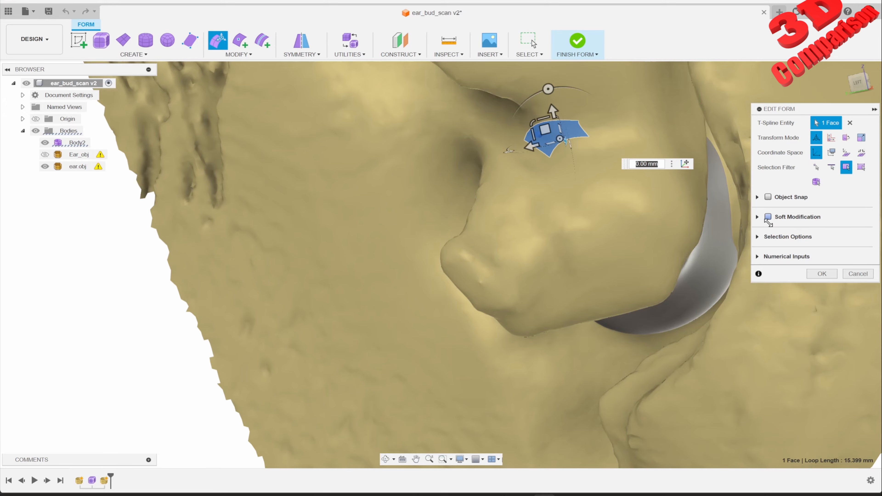
Turn on Soft Modification for the selected upper earbud face, lower it slightly into the ear scan and confirm the form edit.
click(765, 217)
drag(553, 111, 554, 118)
click(811, 350)
scroll(553, 251, down, 4)
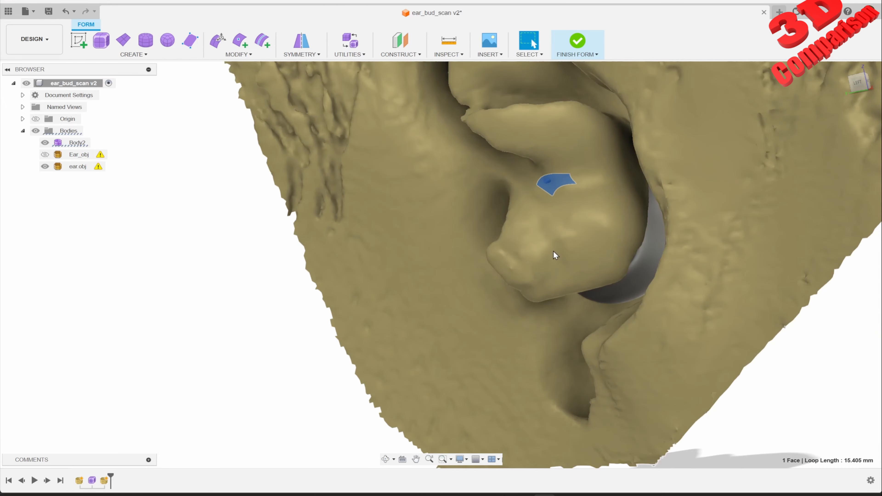
Reopen Edit Form on the upper face still poking through the scan, push it below the ear surface and confirm.
shift+middle_drag(553, 251, 625, 236)
click(811, 341)
scroll(526, 182, up, 8)
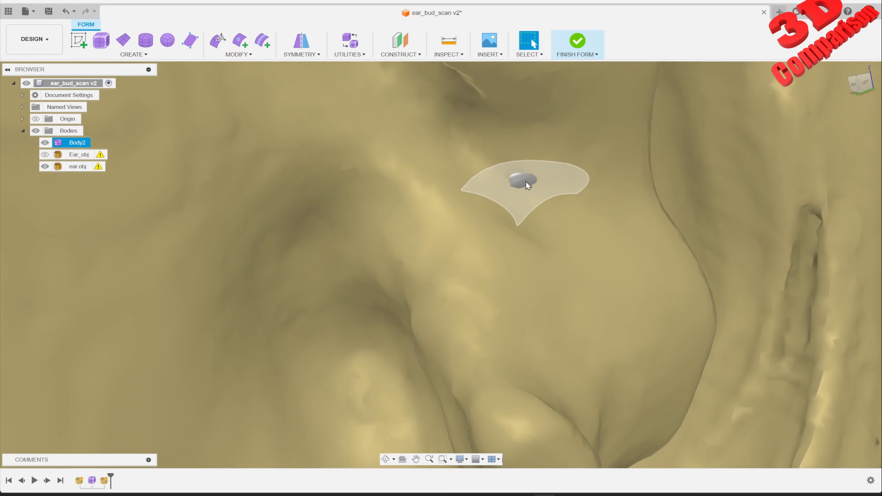
click(526, 183)
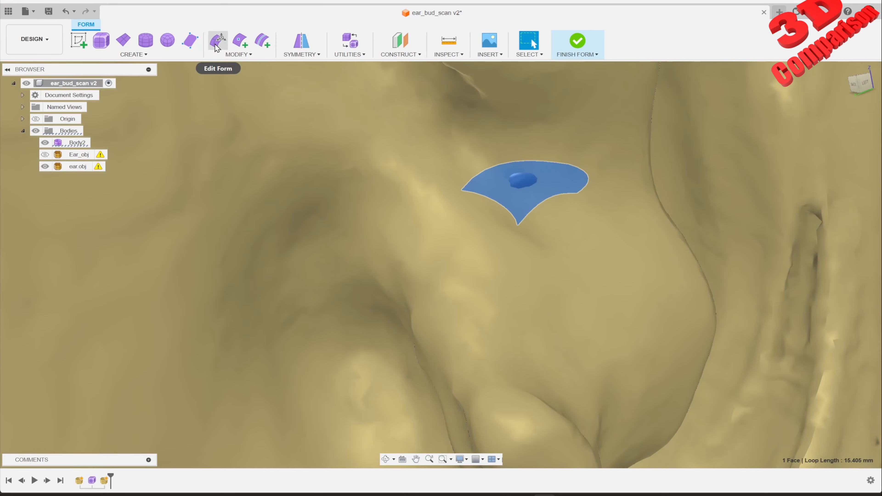
click(218, 40)
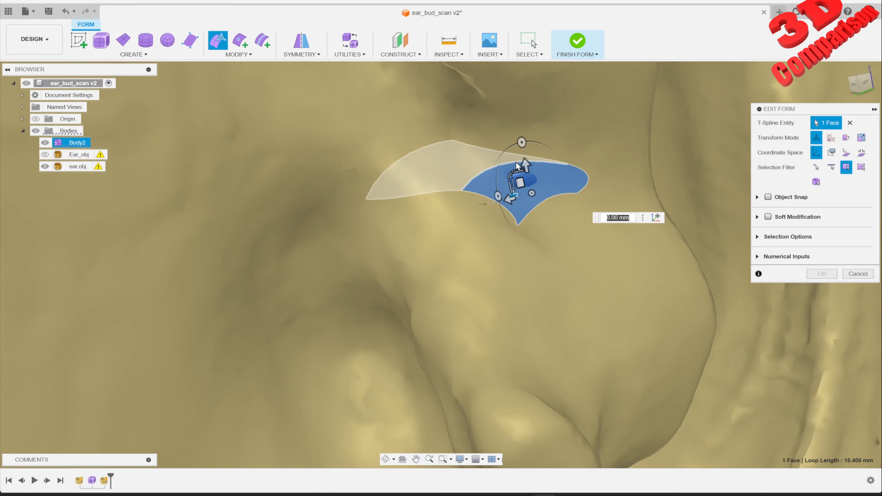
drag(521, 175, 531, 194)
click(822, 274)
scroll(546, 274, down, 5)
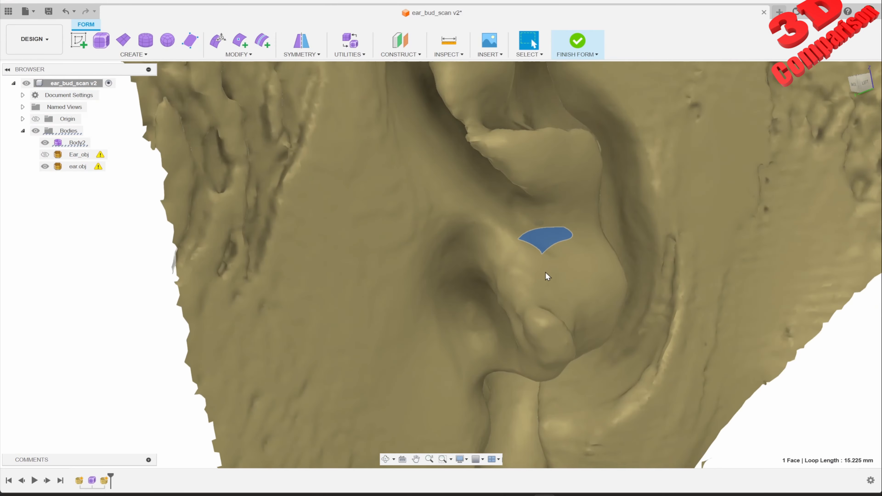